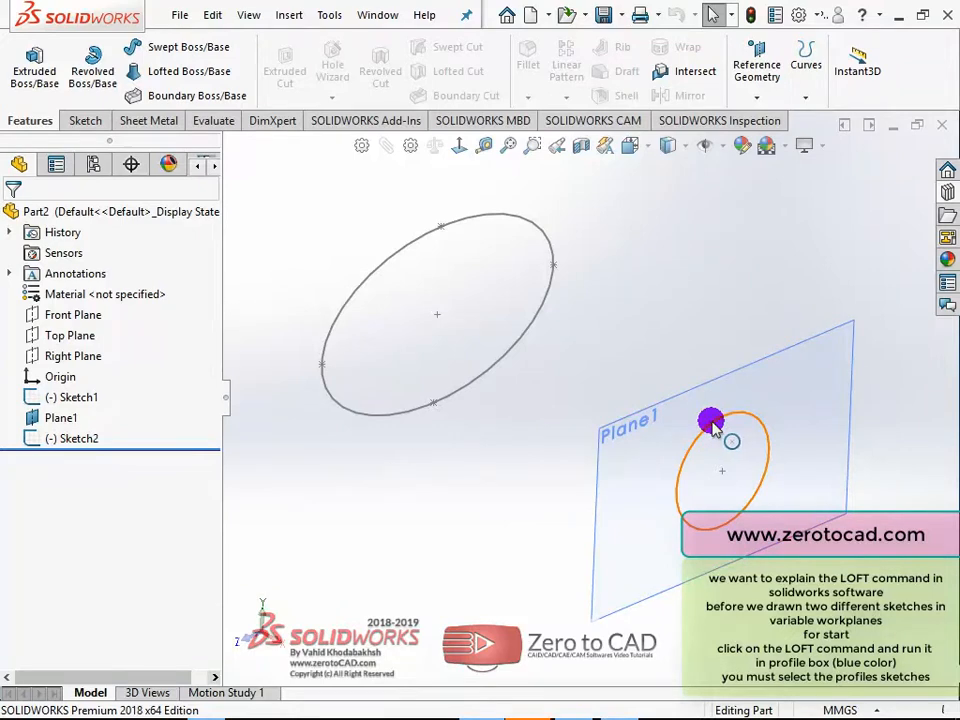
- Show the Right Plane and start a Lofted Boss/Base with the ellipse on it and the circle on Plane1 as profiles
{"action": "left_click", "coordinate": [80, 356]}
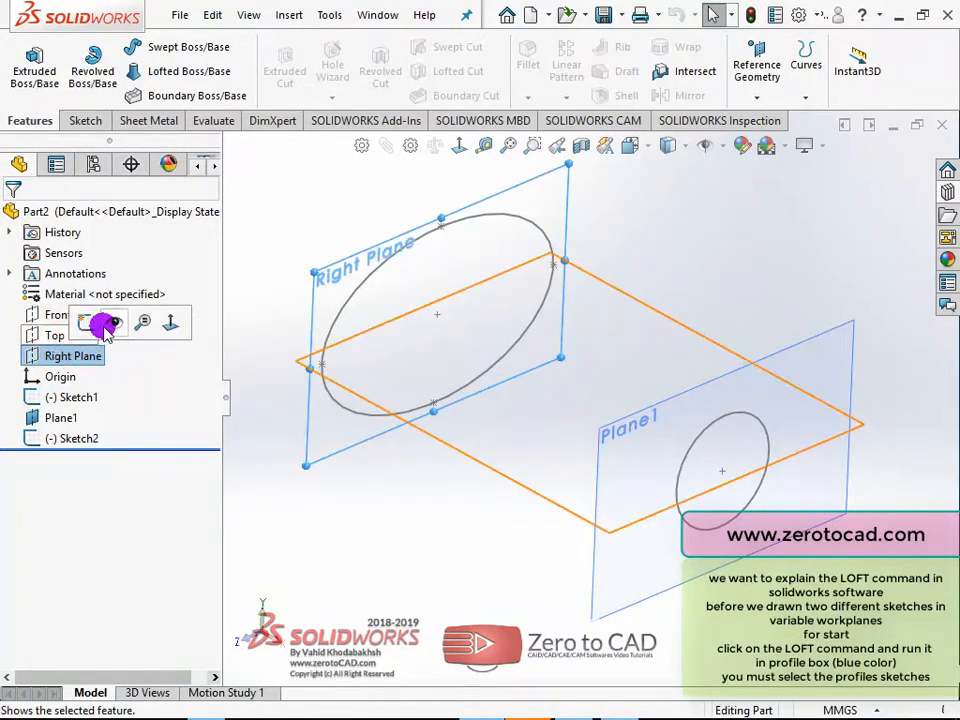
{"action": "middle_click_drag", "start_coordinate": [450, 531], "coordinate": [510, 317]}
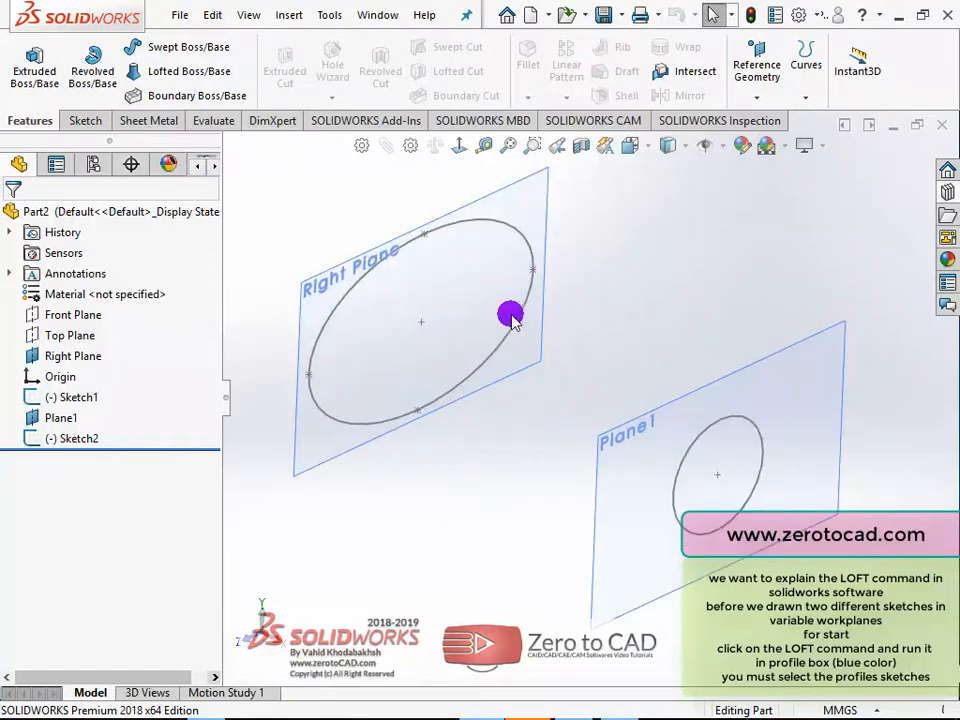
{"action": "left_click", "coordinate": [175, 72]}
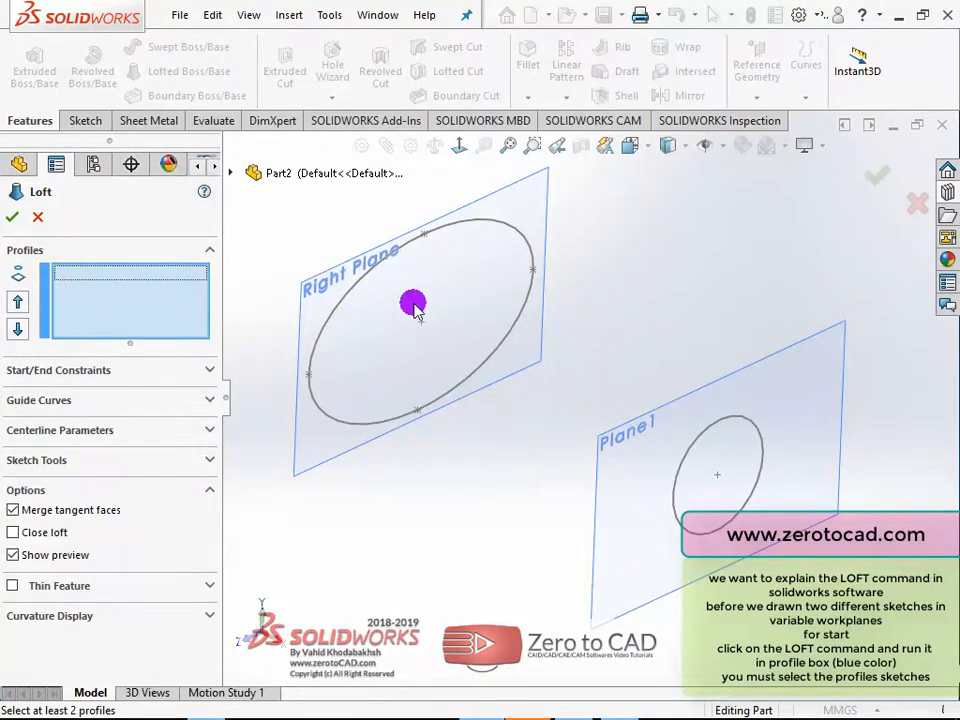
{"action": "left_click", "coordinate": [412, 243]}
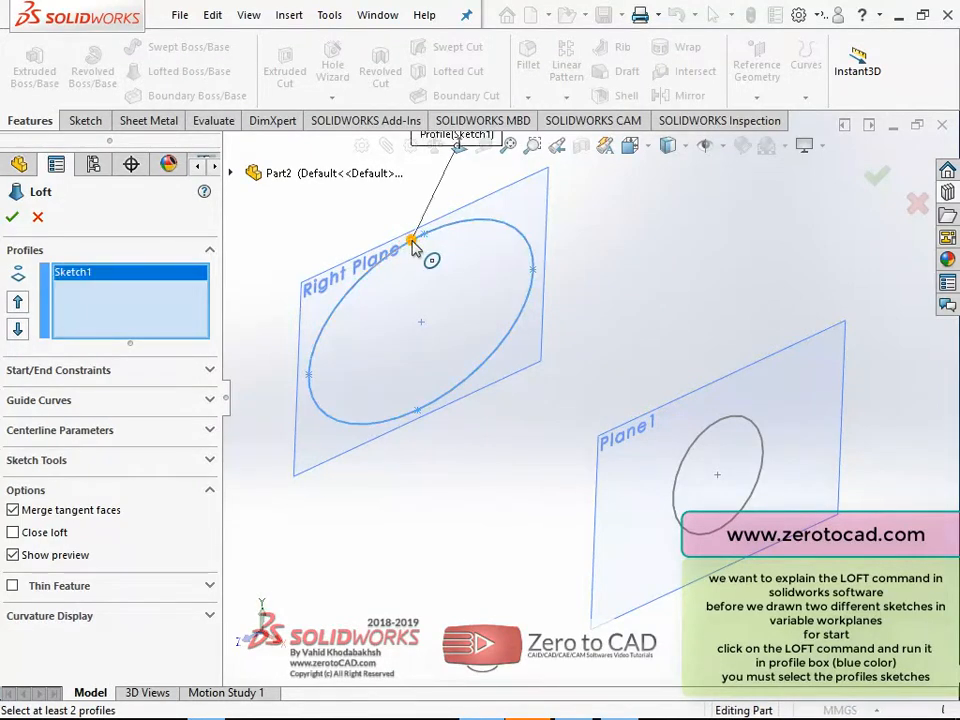
{"action": "left_click", "coordinate": [713, 427]}
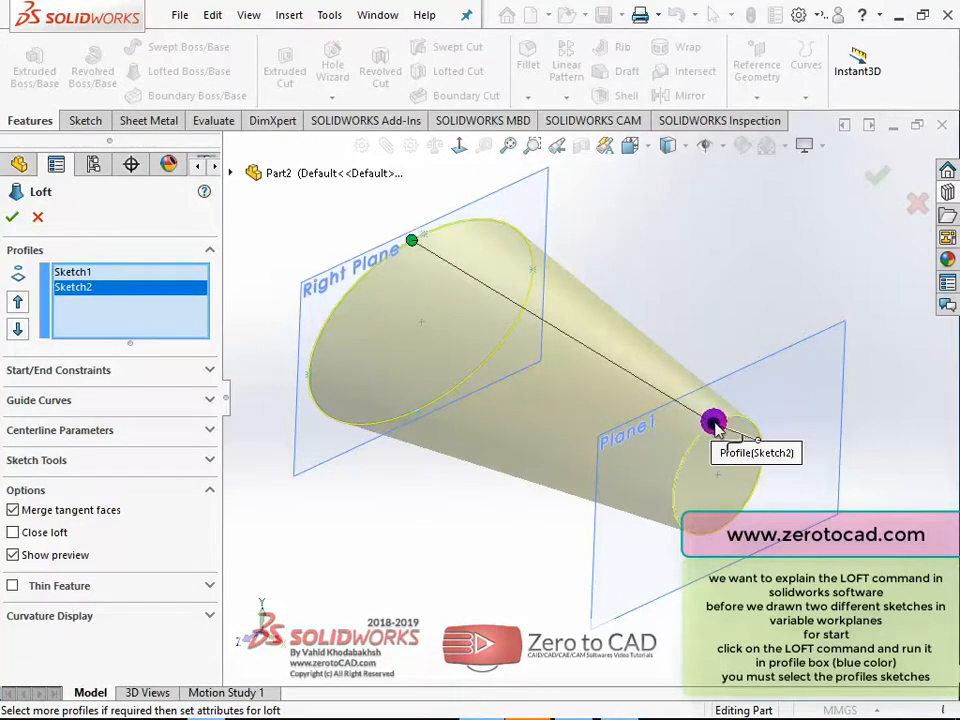
- Shift the loft's connector points slightly along both profiles so that they sit at matching positions
{"action": "scroll", "coordinate": [621, 306], "scroll_direction": "up", "scroll_amount": 2}
{"action": "scroll", "coordinate": [606, 395], "scroll_direction": "down", "scroll_amount": 2}
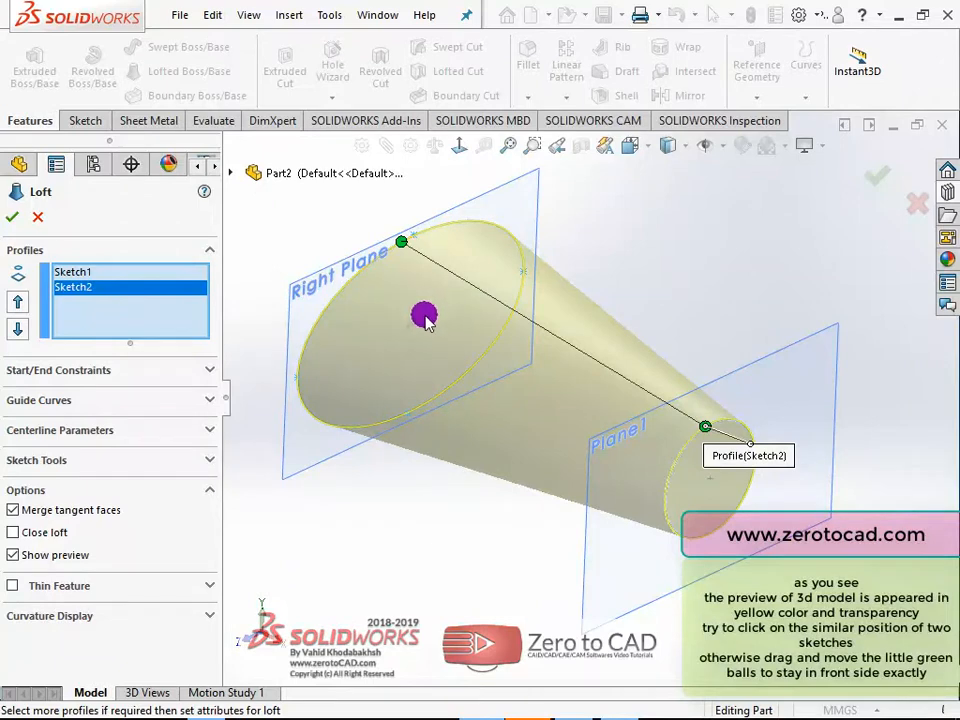
{"action": "scroll", "coordinate": [455, 297], "scroll_direction": "down", "scroll_amount": 1}
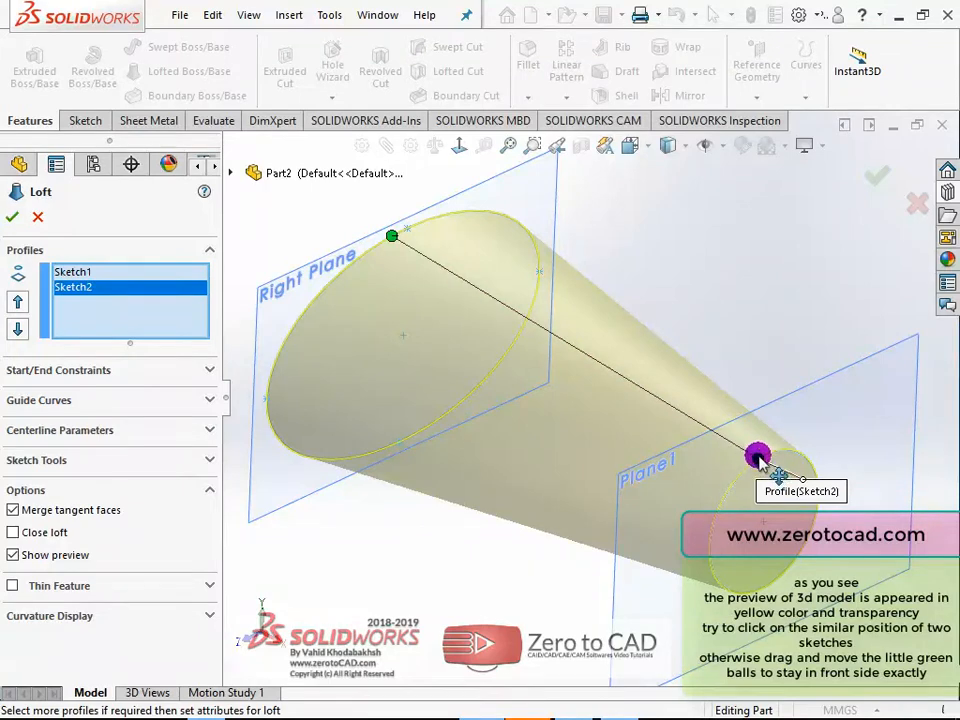
{"action": "mouse_move", "coordinate": [760, 460]}
{"action": "left_mouse_down"}
{"action": "mouse_move", "coordinate": [737, 487]}
{"action": "mouse_move", "coordinate": [782, 461]}
{"action": "mouse_move", "coordinate": [754, 478]}
{"action": "mouse_move", "coordinate": [756, 466]}
{"action": "left_mouse_up"}
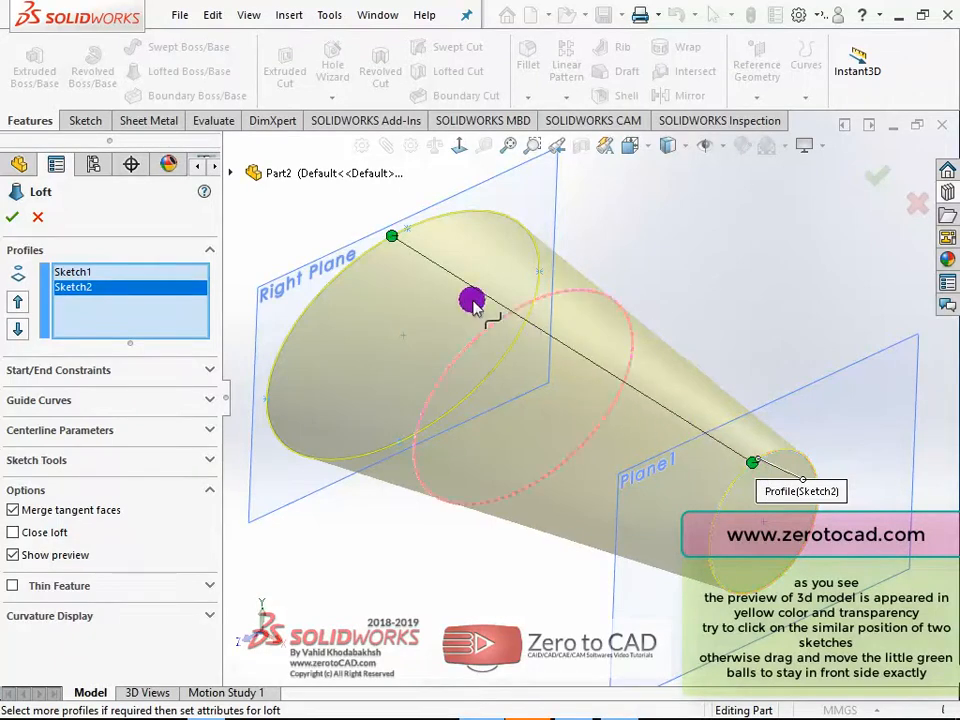
{"action": "mouse_move", "coordinate": [398, 250]}
{"action": "left_mouse_down"}
{"action": "mouse_move", "coordinate": [359, 260]}
{"action": "mouse_move", "coordinate": [391, 243]}
{"action": "left_mouse_up"}
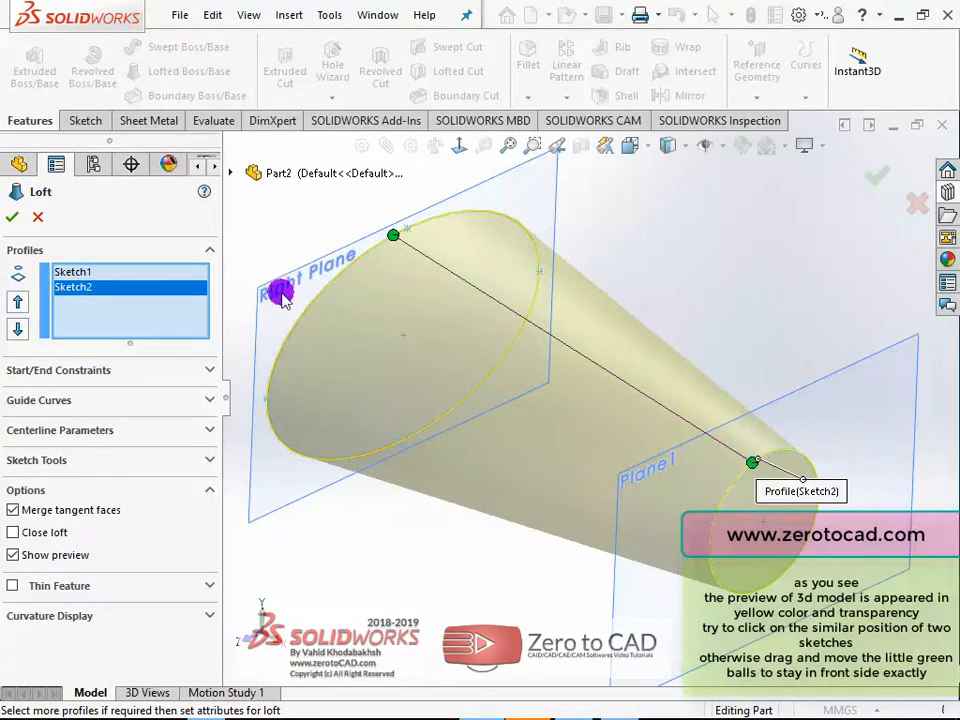
- Set both the start and end constraints of the loft to Normal To Profile
{"action": "left_click", "coordinate": [203, 370]}
{"action": "left_click_drag", "start_coordinate": [210, 369], "coordinate": [210, 400]}
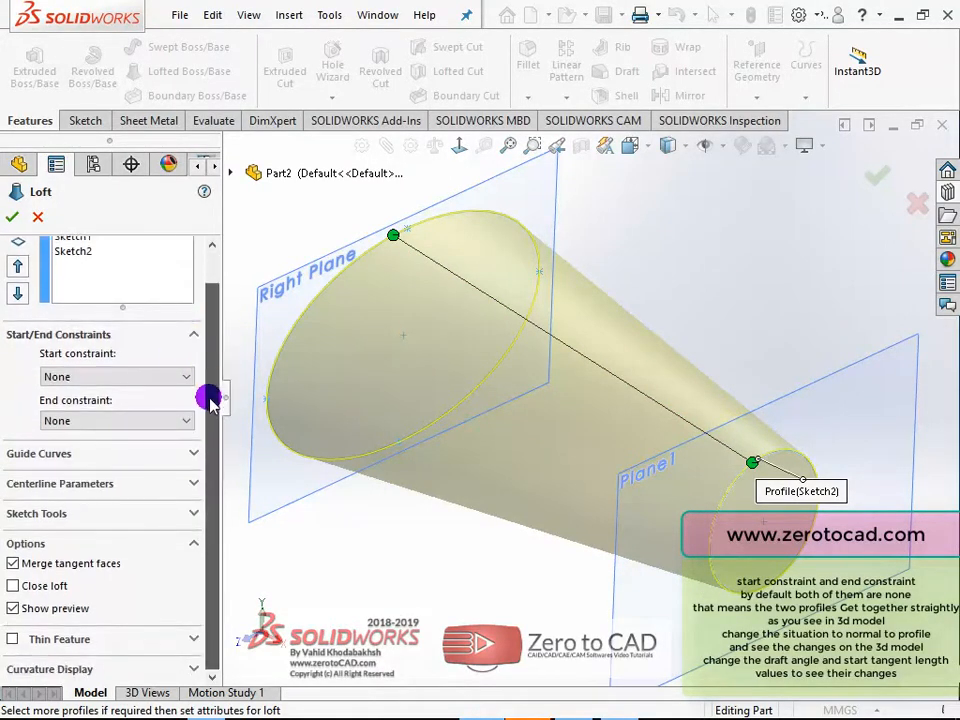
{"action": "left_click", "coordinate": [632, 146]}
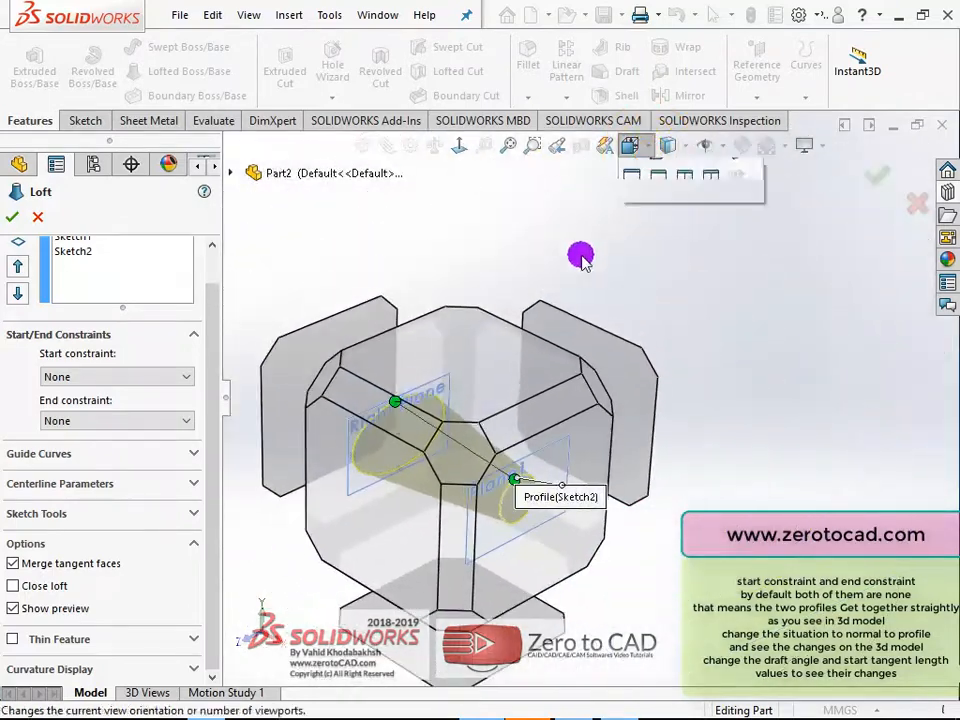
{"action": "left_click", "coordinate": [390, 520]}
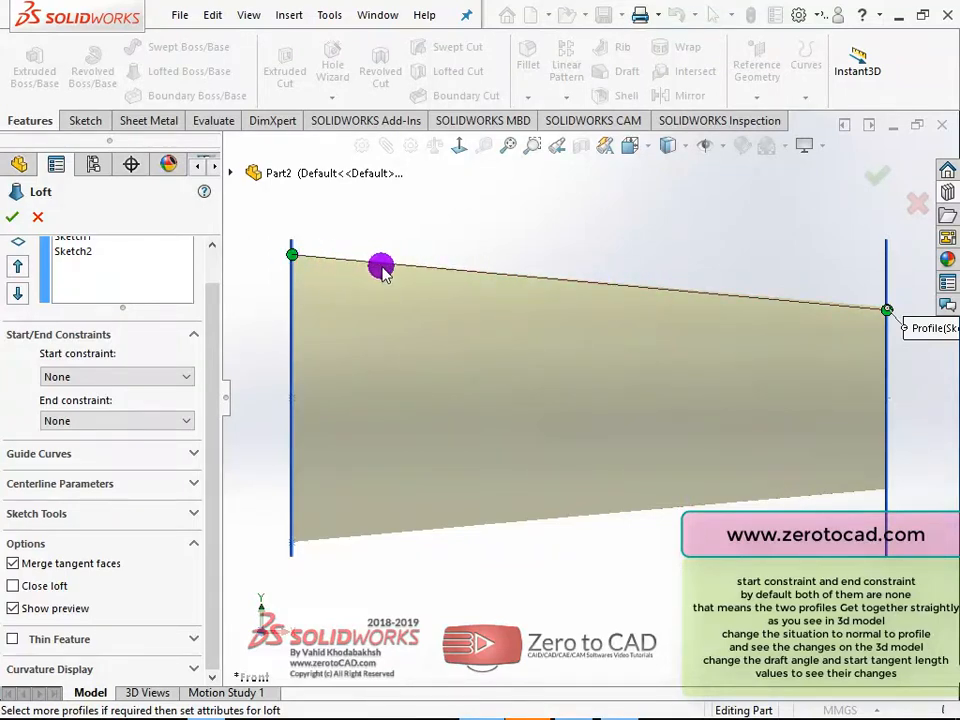
{"action": "left_click", "coordinate": [122, 378]}
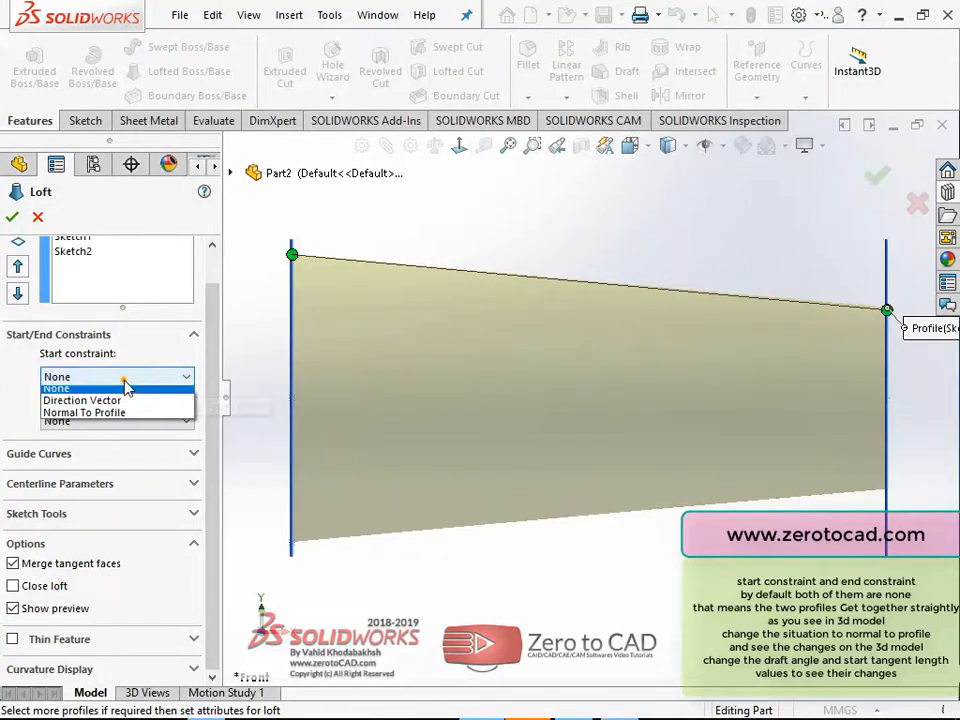
{"action": "left_click", "coordinate": [82, 413]}
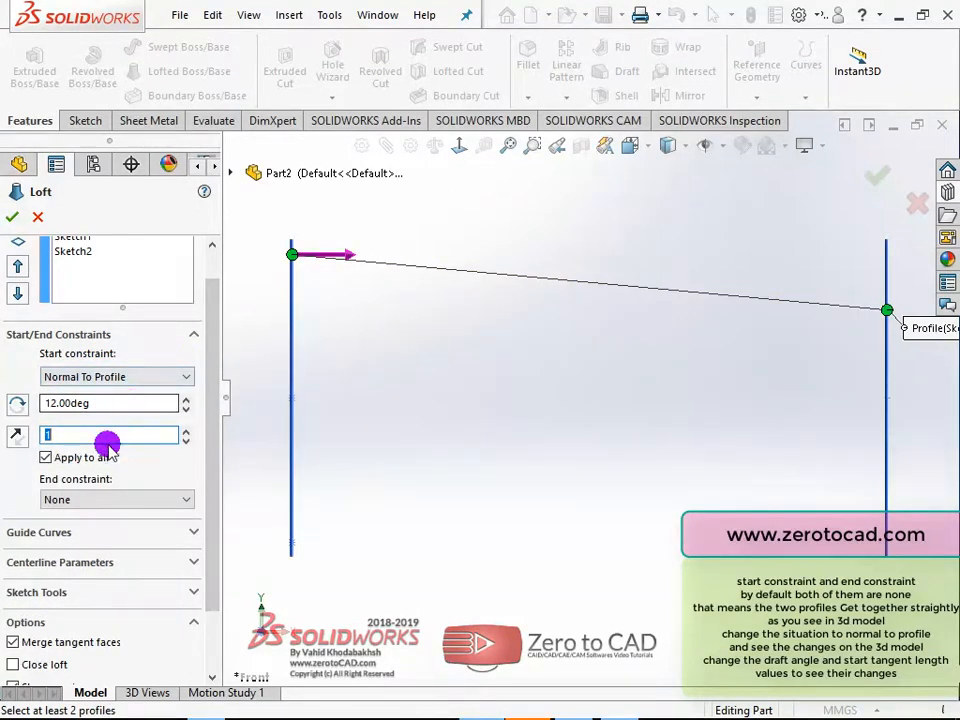
{"action": "left_click", "coordinate": [100, 499]}
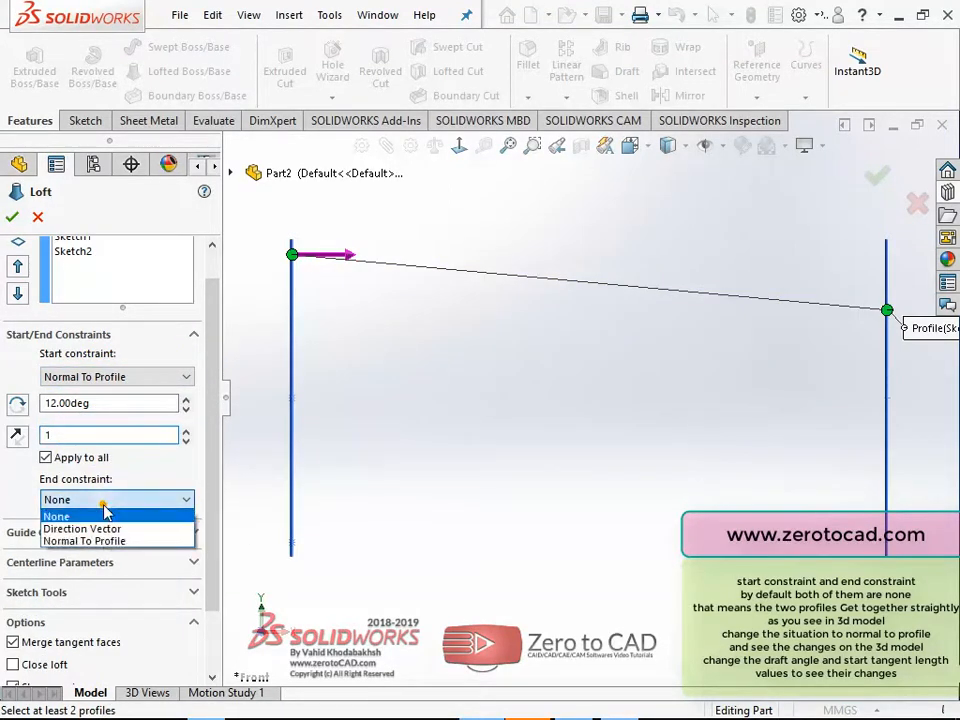
{"action": "left_click", "coordinate": [92, 542]}
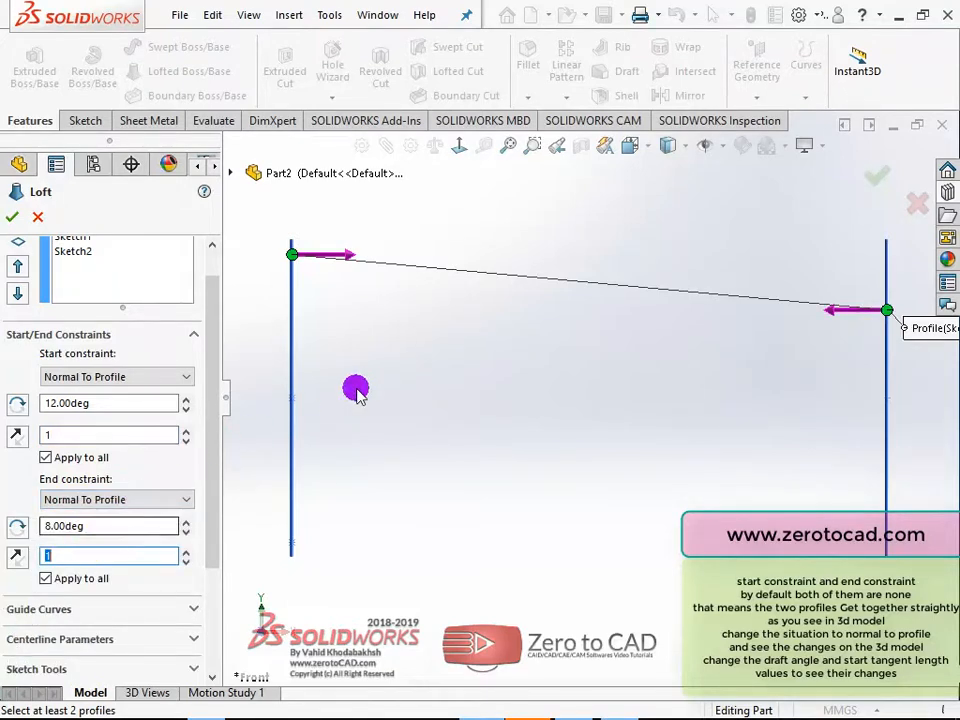
- Lower the start constraint's draft angle to 4 degrees and view the loft from the front
{"action": "scroll", "coordinate": [508, 370], "scroll_direction": "up", "scroll_amount": 2}
{"action": "middle_click_drag", "start_coordinate": [522, 372], "coordinate": [444, 416]}
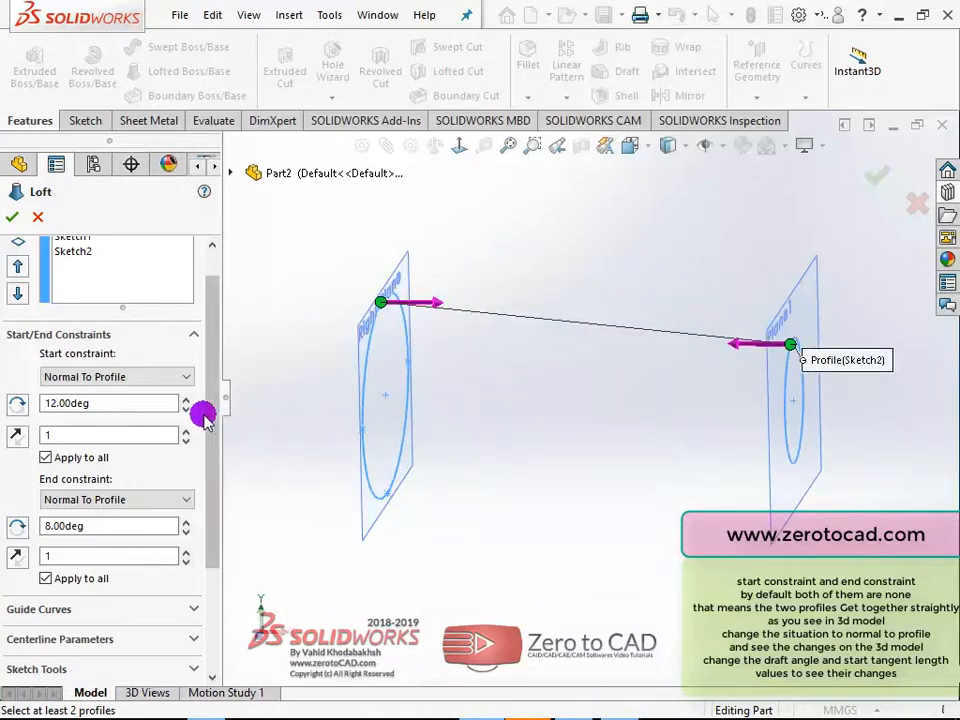
{"action": "left_click", "coordinate": [187, 411]}
{"action": "left_click", "coordinate": [187, 411]}
{"action": "left_click", "coordinate": [187, 411]}
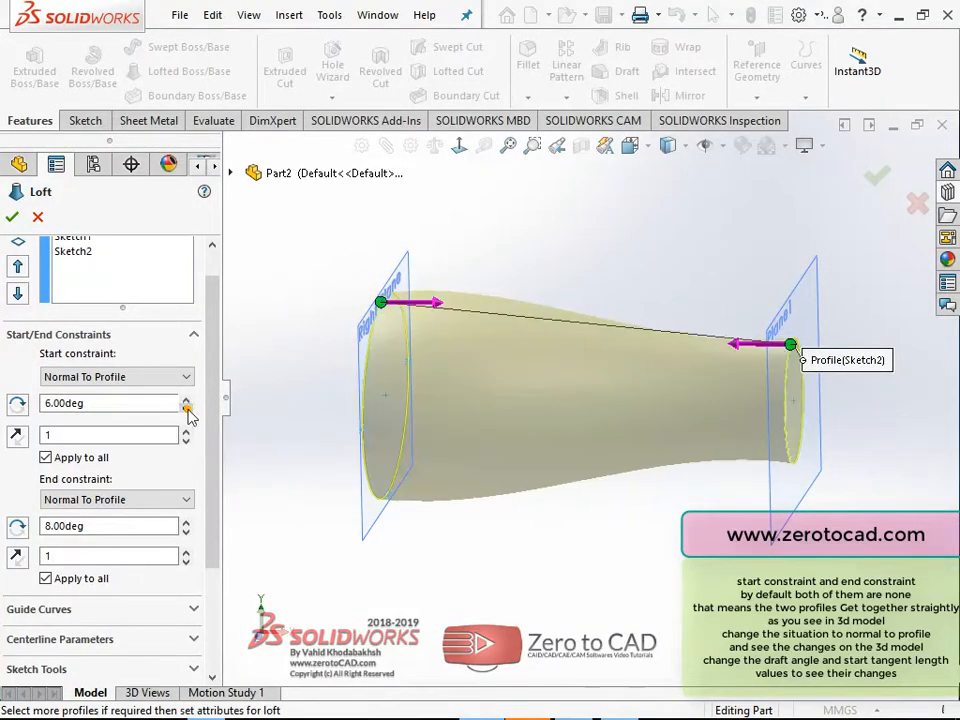
{"action": "left_click", "coordinate": [631, 146]}
{"action": "left_click", "coordinate": [488, 457]}
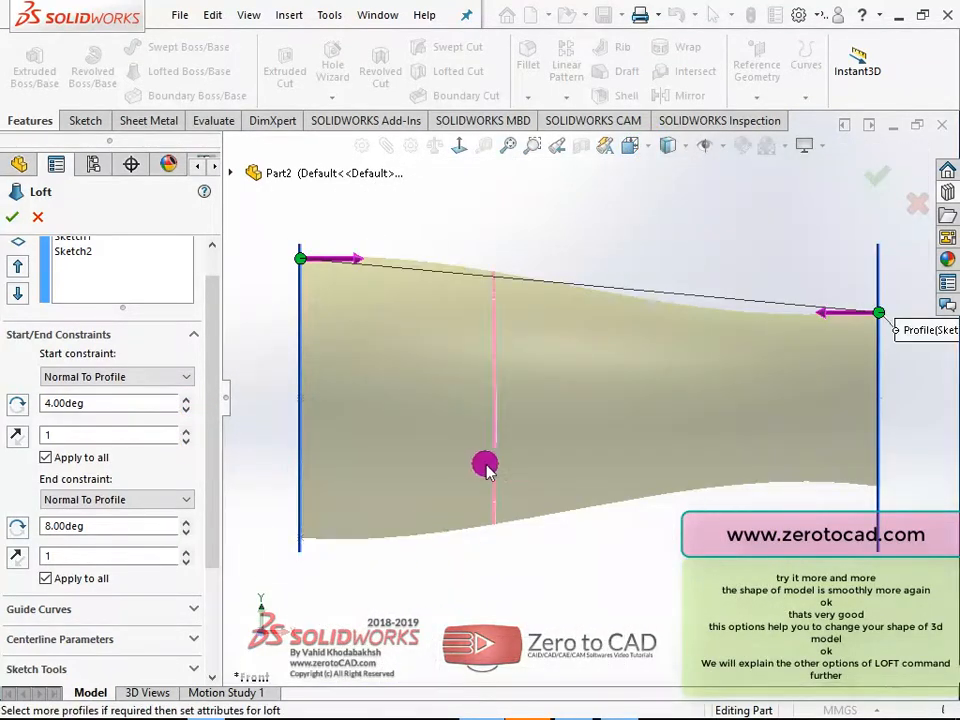
- Lower the end constraint's draft angle to about 1 degree
{"action": "left_click", "coordinate": [186, 532]}
{"action": "left_click", "coordinate": [186, 532]}
{"action": "left_click", "coordinate": [186, 532]}
{"action": "left_click", "coordinate": [186, 532]}
{"action": "left_click", "coordinate": [186, 532]}
{"action": "left_click", "coordinate": [186, 532]}
{"action": "left_click", "coordinate": [186, 532]}
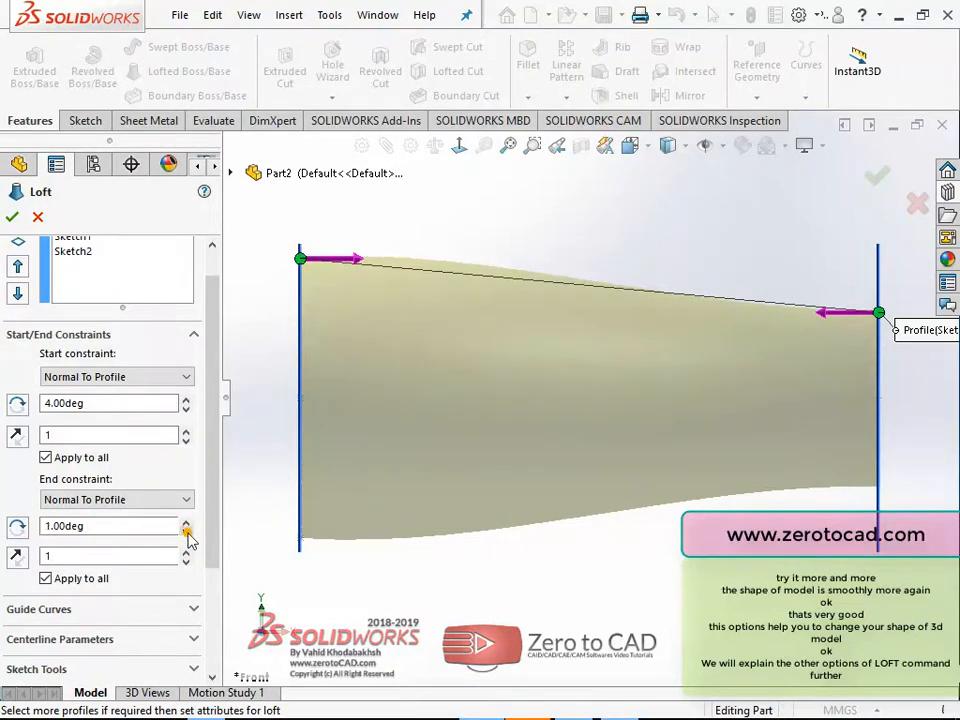
{"action": "left_click", "coordinate": [186, 532]}
- Raise the end constraint's draft angle to 9 degrees
{"action": "left_click", "coordinate": [186, 520]}
{"action": "left_click", "coordinate": [186, 520]}
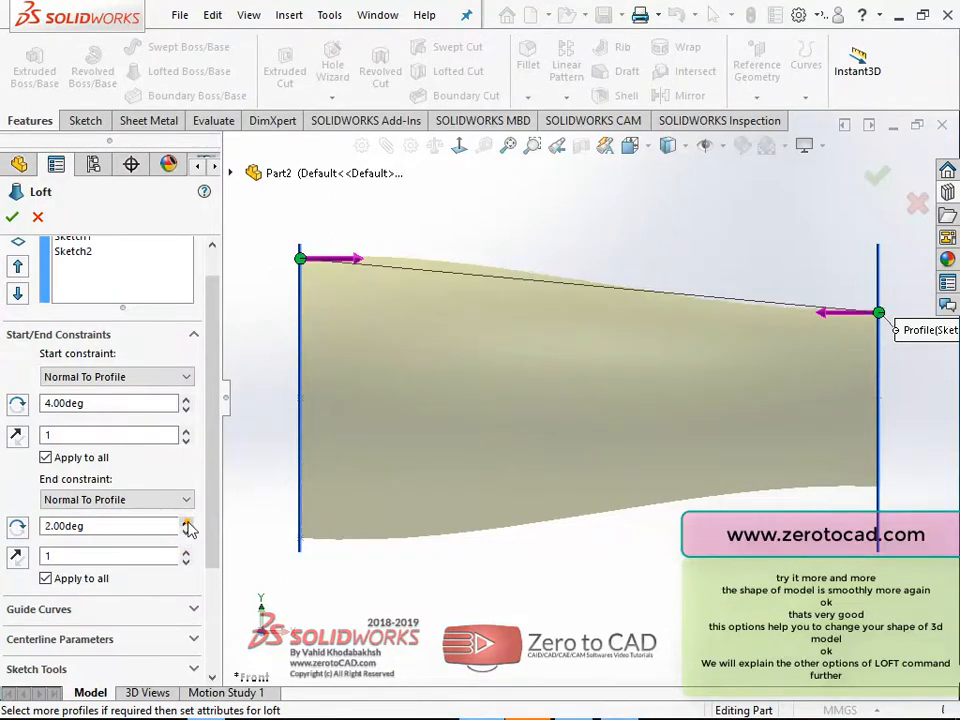
{"action": "left_click", "coordinate": [186, 520]}
{"action": "left_click", "coordinate": [186, 520]}
{"action": "left_click", "coordinate": [186, 520]}
{"action": "left_click", "coordinate": [186, 520]}
{"action": "left_click", "coordinate": [186, 520]}
{"action": "left_click", "coordinate": [186, 520]}
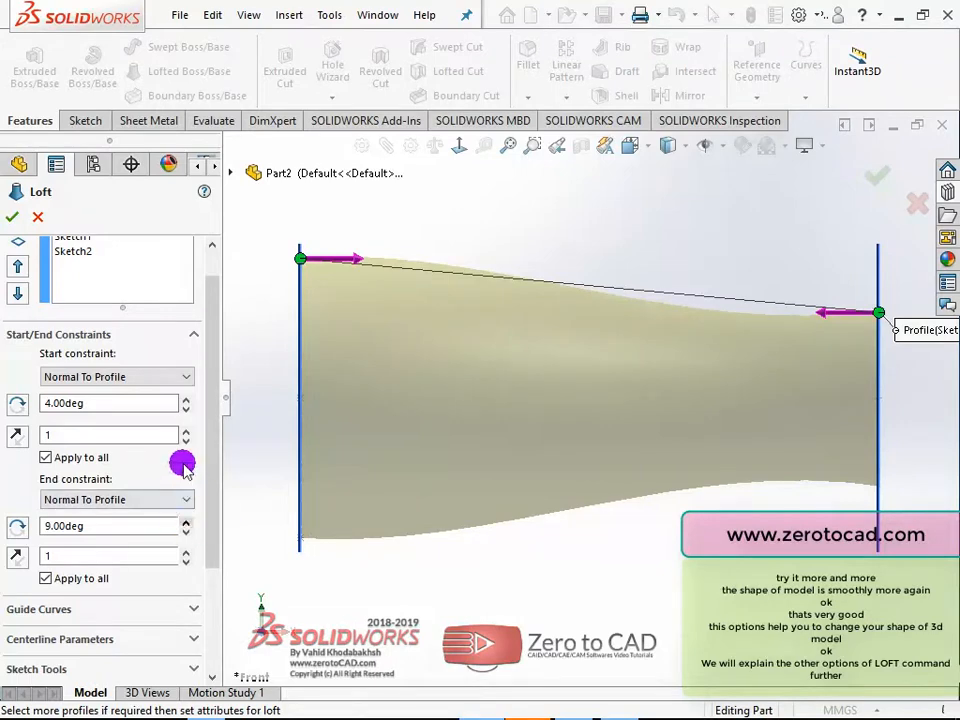
- Try a start draft angle of 8 degrees and settle on 6 degrees
{"action": "left_click", "coordinate": [186, 398]}
{"action": "left_click", "coordinate": [186, 398]}
{"action": "left_click", "coordinate": [186, 398]}
{"action": "left_click", "coordinate": [186, 398]}
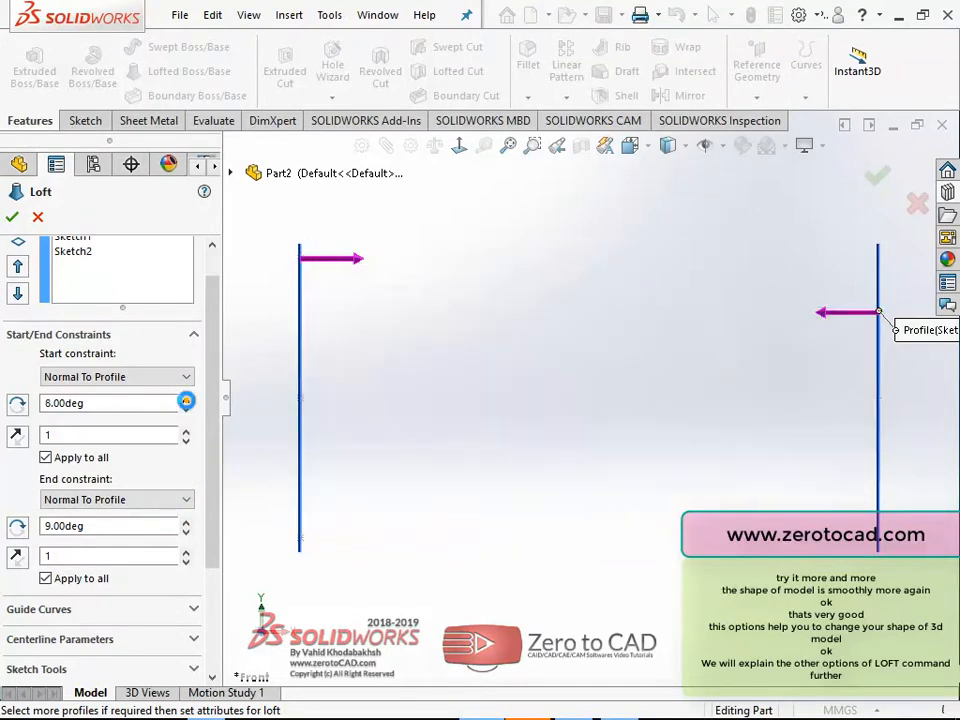
{"action": "left_click", "coordinate": [186, 398]}
{"action": "left_click", "coordinate": [186, 410]}
{"action": "left_click", "coordinate": [186, 410]}
{"action": "left_click", "coordinate": [186, 410]}
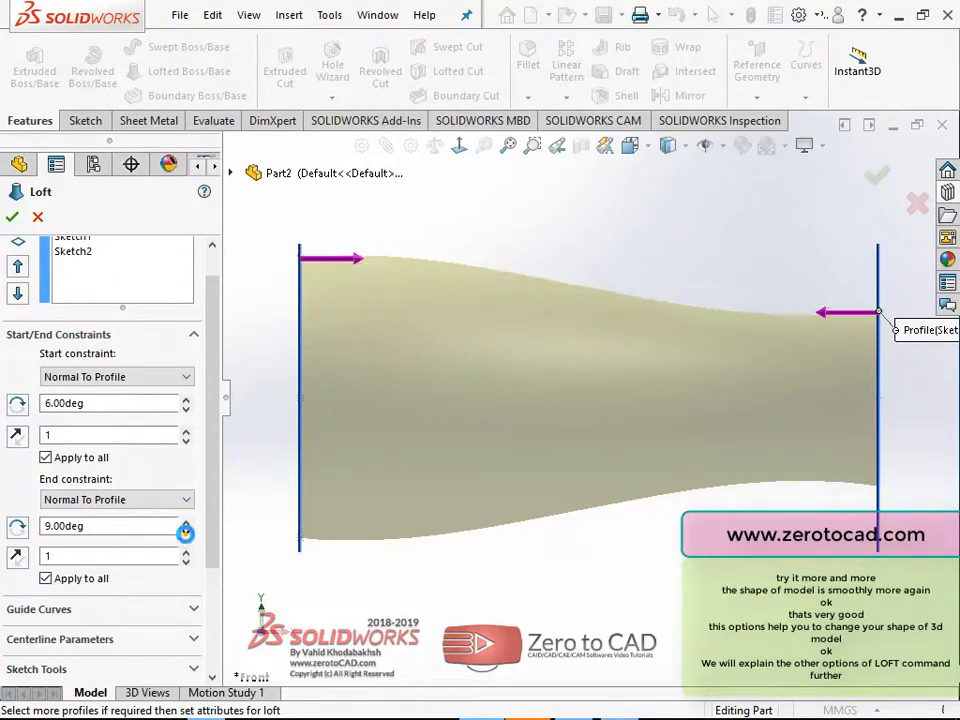
- Try end draft angles of 6 and 11 degrees and settle on 8 degrees
{"action": "left_click", "coordinate": [186, 532]}
{"action": "left_click", "coordinate": [186, 532]}
{"action": "left_click", "coordinate": [186, 532]}
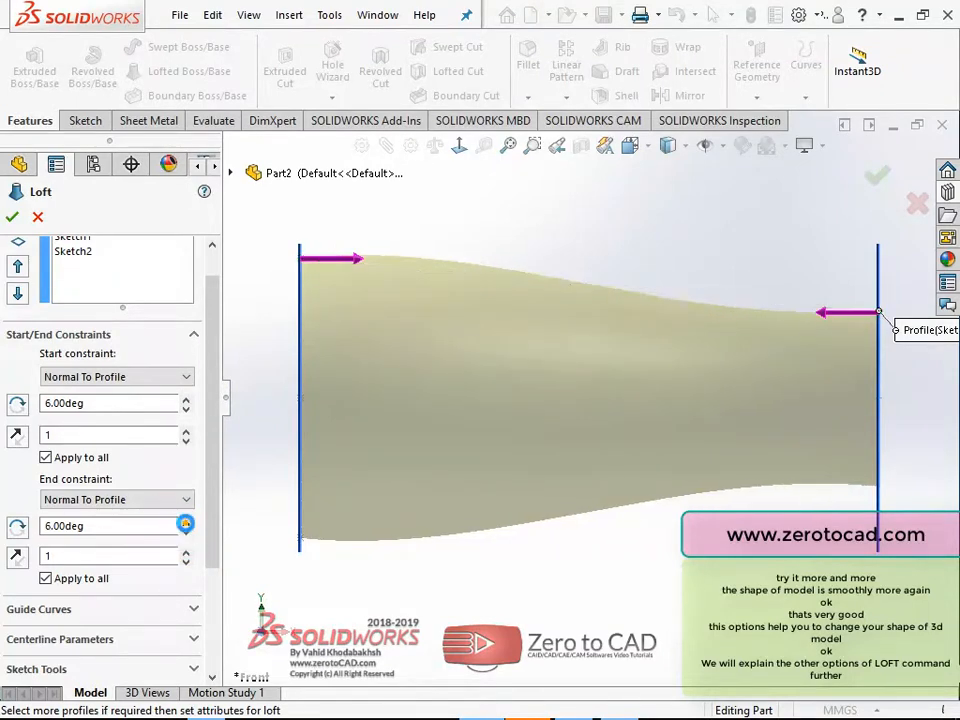
{"action": "left_click", "coordinate": [185, 522]}
{"action": "left_click", "coordinate": [185, 522]}
{"action": "left_click", "coordinate": [185, 522]}
{"action": "left_click", "coordinate": [185, 522]}
{"action": "left_click", "coordinate": [185, 522]}
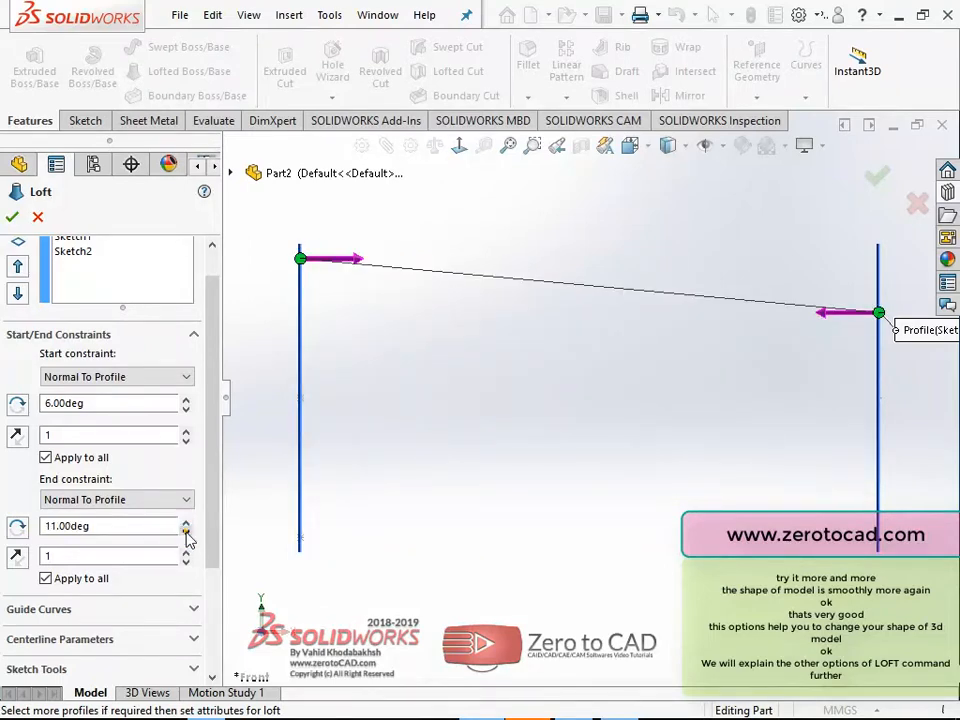
{"action": "left_click", "coordinate": [186, 532]}
{"action": "left_click", "coordinate": [186, 532]}
{"action": "left_click", "coordinate": [186, 532]}
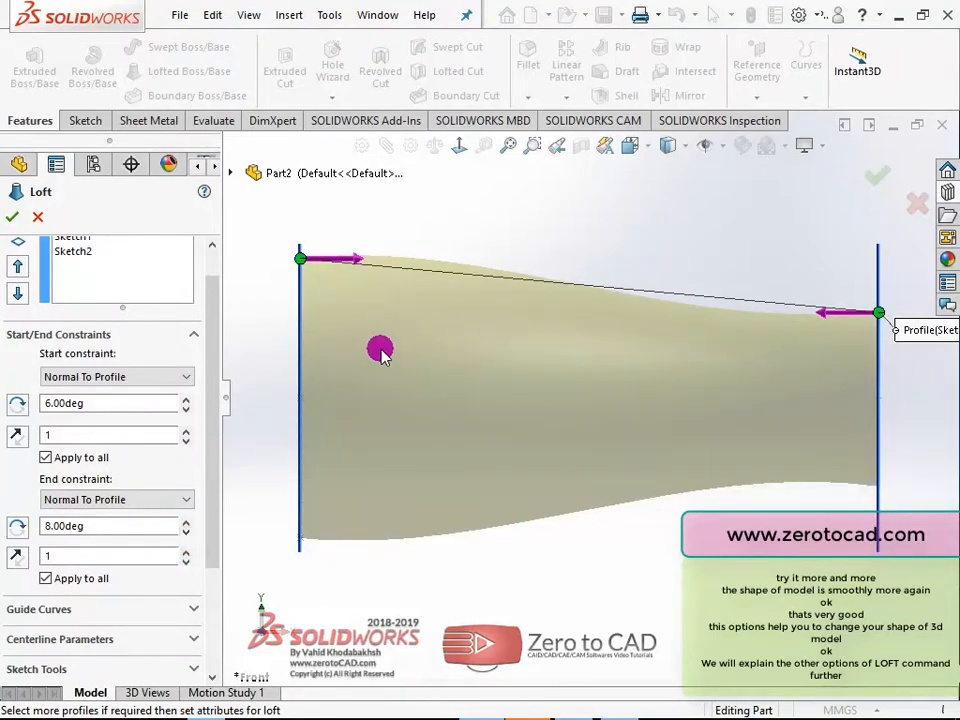
- Set the start tangent length of the loft to 1.4
{"action": "left_click", "coordinate": [187, 431]}
{"action": "left_click", "coordinate": [187, 431]}
{"action": "left_click", "coordinate": [187, 431]}
{"action": "left_click", "coordinate": [187, 431]}
{"action": "left_click", "coordinate": [187, 431]}
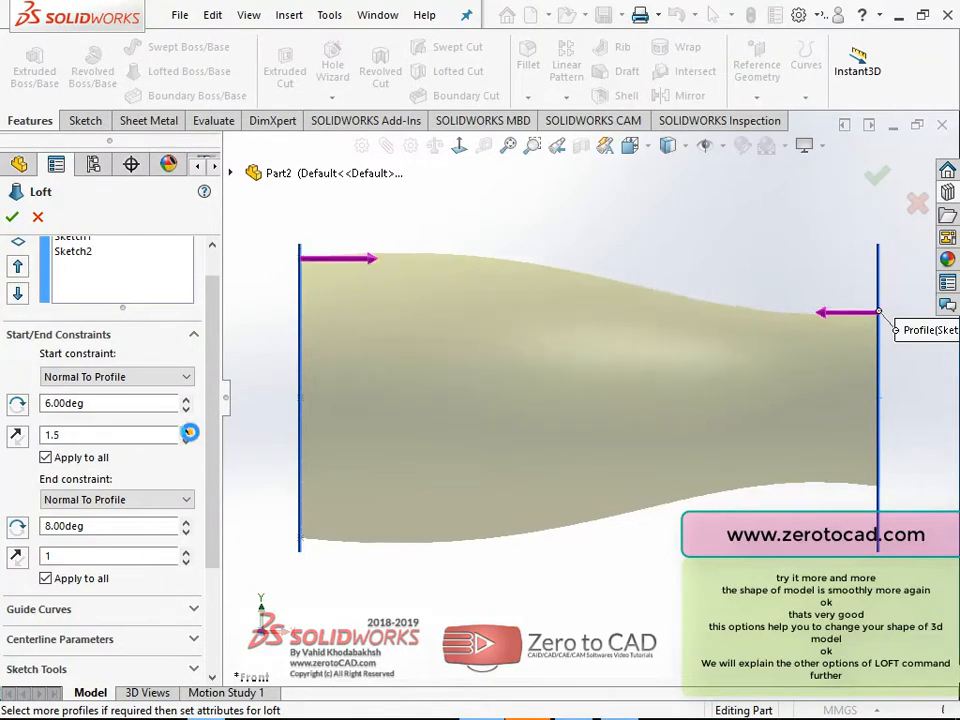
{"action": "left_click", "coordinate": [187, 431]}
{"action": "left_click", "coordinate": [187, 431]}
{"action": "left_click", "coordinate": [185, 440]}
{"action": "left_click", "coordinate": [185, 440]}
{"action": "left_click", "coordinate": [185, 440]}
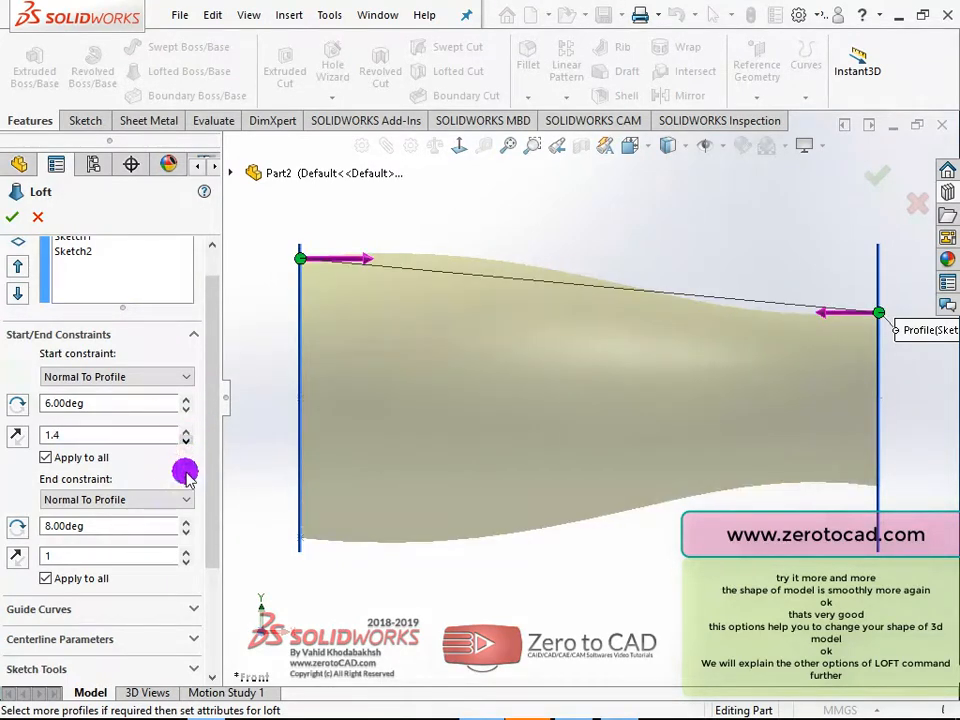
- Reduce the end tangent length of the loft to 0.2
{"action": "left_click", "coordinate": [186, 561]}
{"action": "left_click", "coordinate": [186, 561]}
{"action": "left_click", "coordinate": [186, 561]}
{"action": "left_click", "coordinate": [186, 561]}
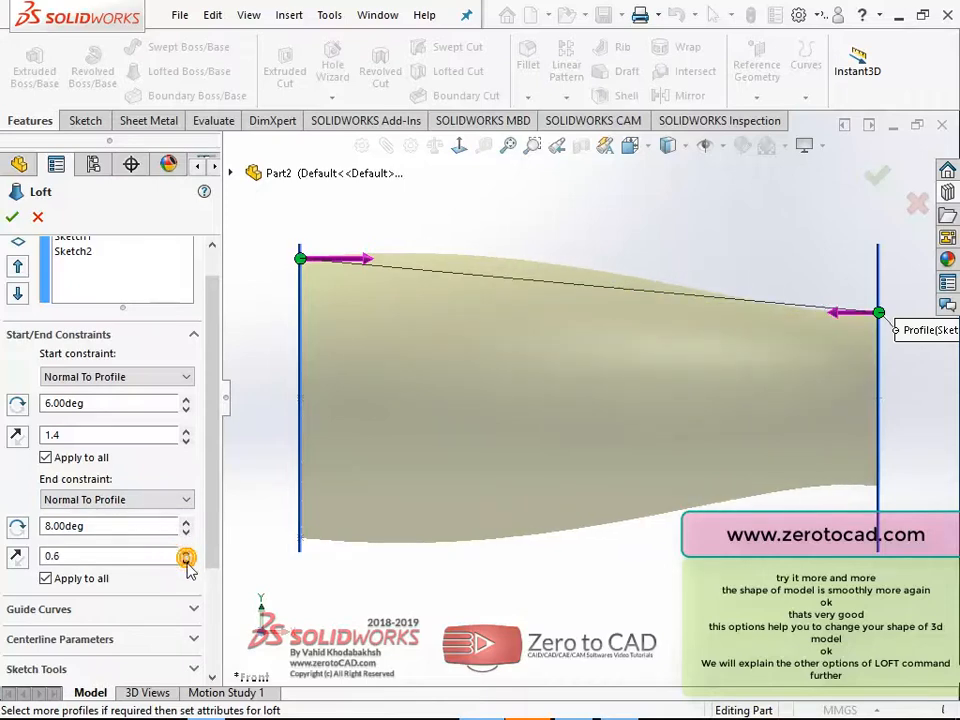
{"action": "left_click", "coordinate": [186, 561]}
{"action": "left_click", "coordinate": [186, 561]}
{"action": "left_click", "coordinate": [186, 561]}
{"action": "left_click", "coordinate": [186, 561]}
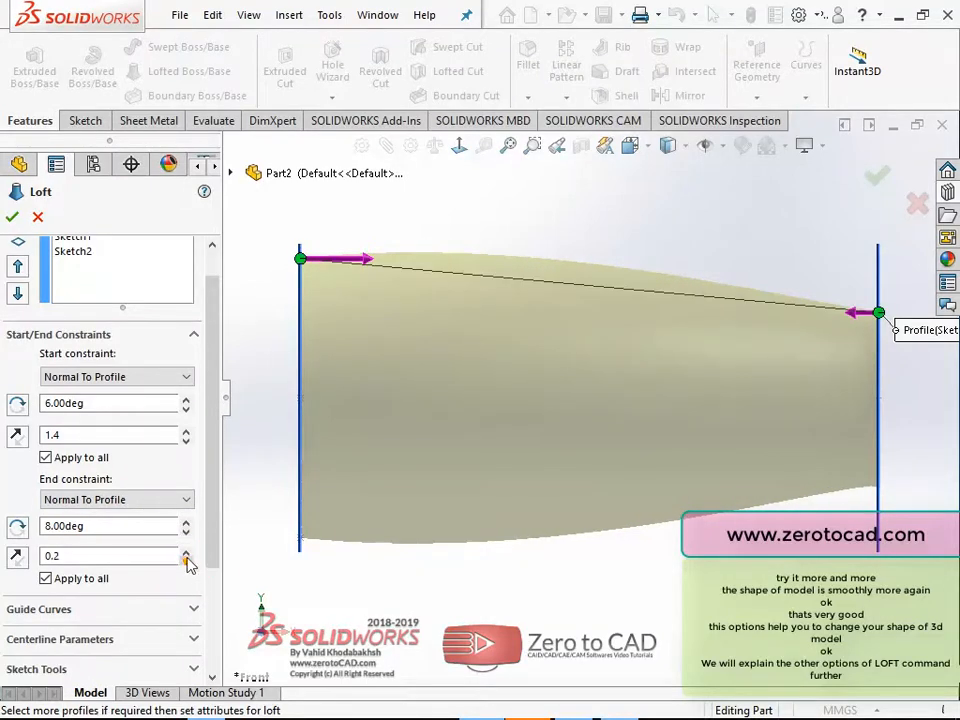
- Set the end tangent length to 1 and complete the loft
{"action": "left_click", "coordinate": [185, 551]}
{"action": "left_click", "coordinate": [185, 551]}
{"action": "left_click", "coordinate": [185, 551]}
{"action": "left_click", "coordinate": [185, 551]}
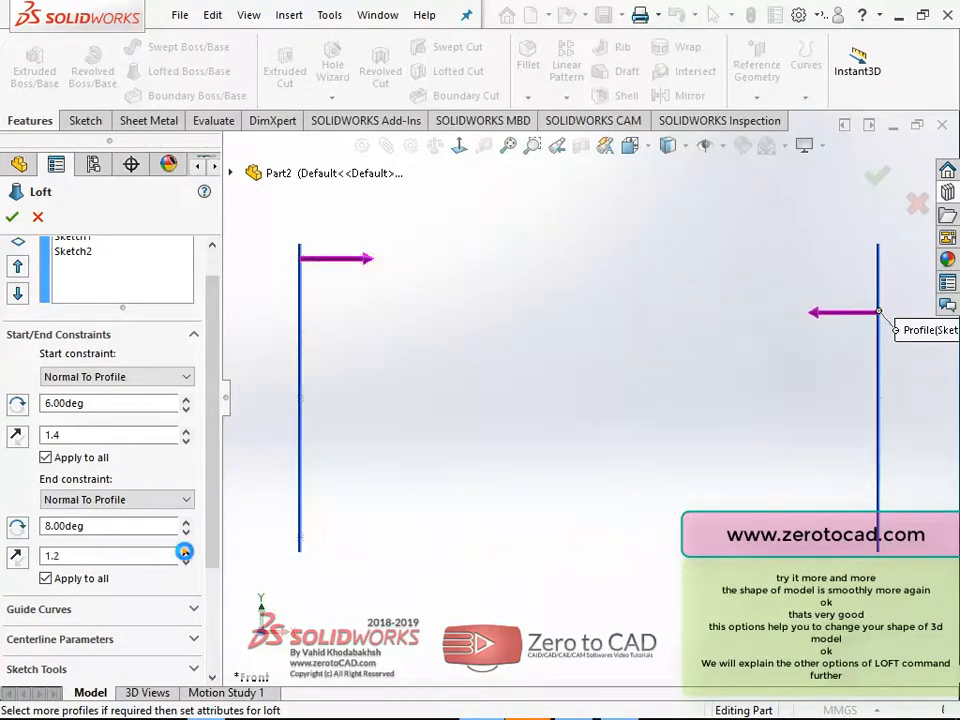
{"action": "left_click", "coordinate": [185, 551]}
{"action": "left_click", "coordinate": [186, 561]}
{"action": "left_click", "coordinate": [186, 561]}
{"action": "left_click", "coordinate": [186, 561]}
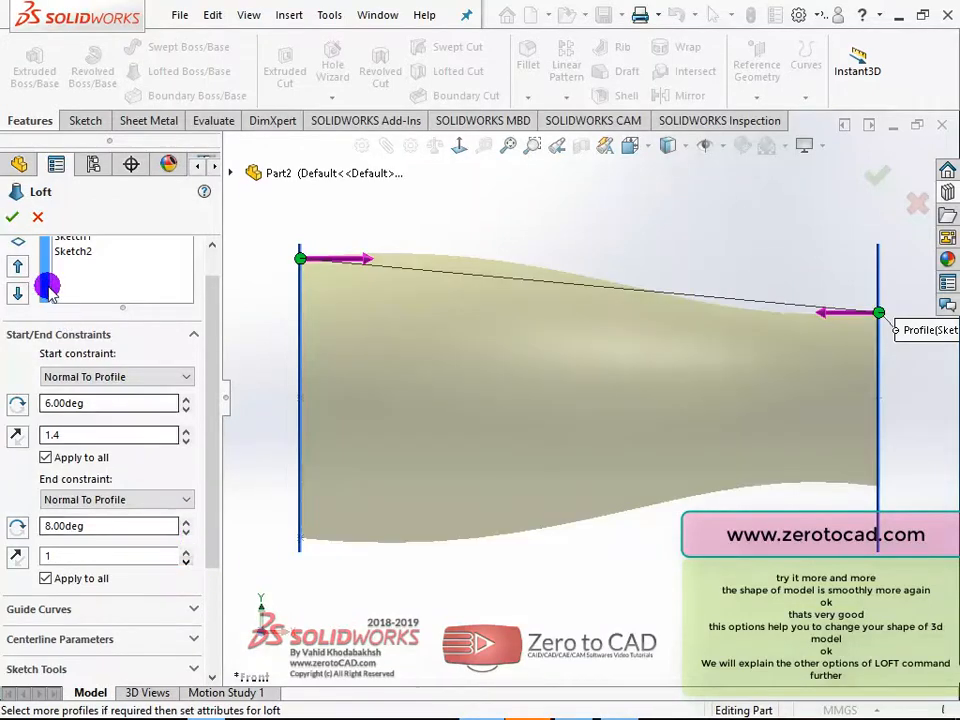
{"action": "left_click", "coordinate": [11, 218]}
{"action": "middle_click_drag", "start_coordinate": [480, 228], "coordinate": [553, 302]}
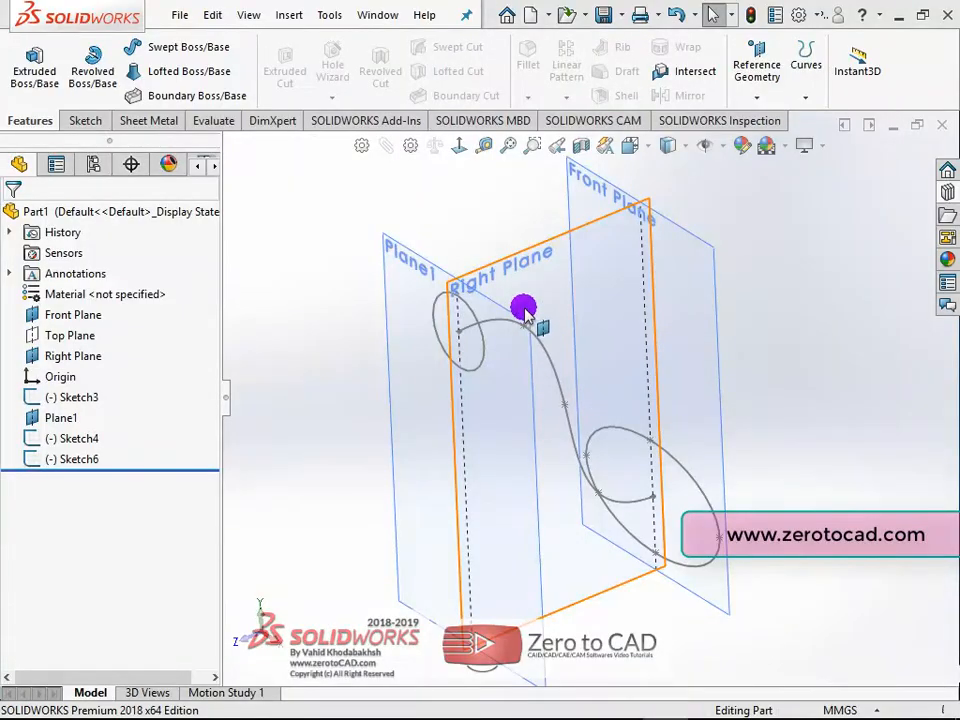
{"action": "mouse_move", "coordinate": [523, 313]}
{"action": "middle_mouse_down"}
{"action": "mouse_move", "coordinate": [463, 257]}
{"action": "mouse_move", "coordinate": [585, 281]}
{"action": "middle_mouse_up"}
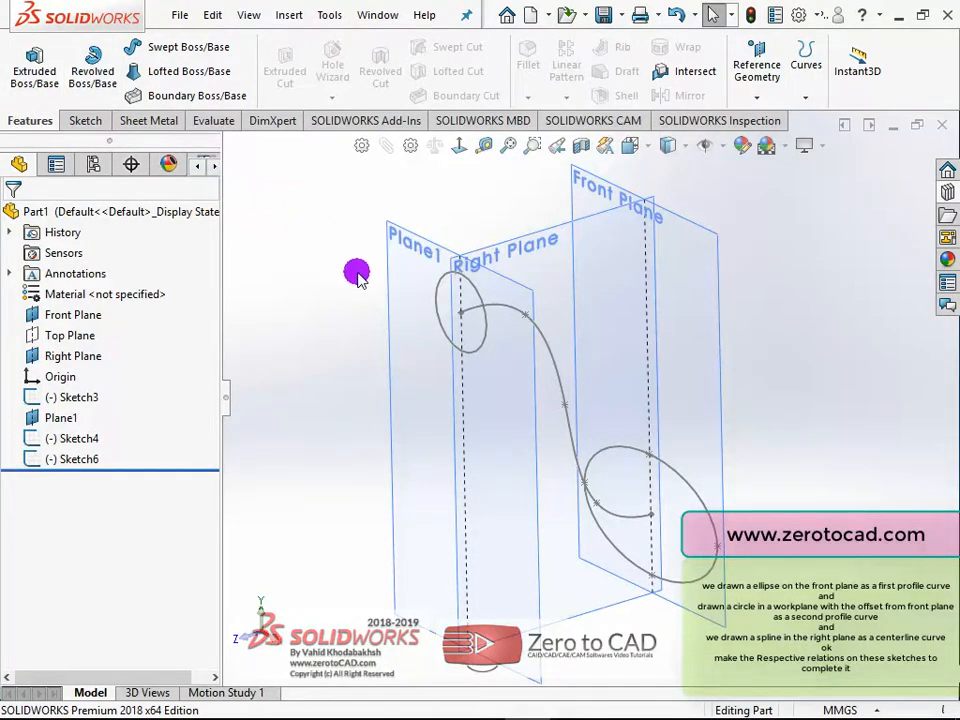
- Start a loft with the ellipse on the Front Plane and the circle on Plane1 as its profiles
{"action": "mouse_move", "coordinate": [357, 277]}
{"action": "middle_mouse_down"}
{"action": "mouse_move", "coordinate": [356, 240]}
{"action": "mouse_move", "coordinate": [341, 268]}
{"action": "mouse_move", "coordinate": [352, 273]}
{"action": "middle_mouse_up"}
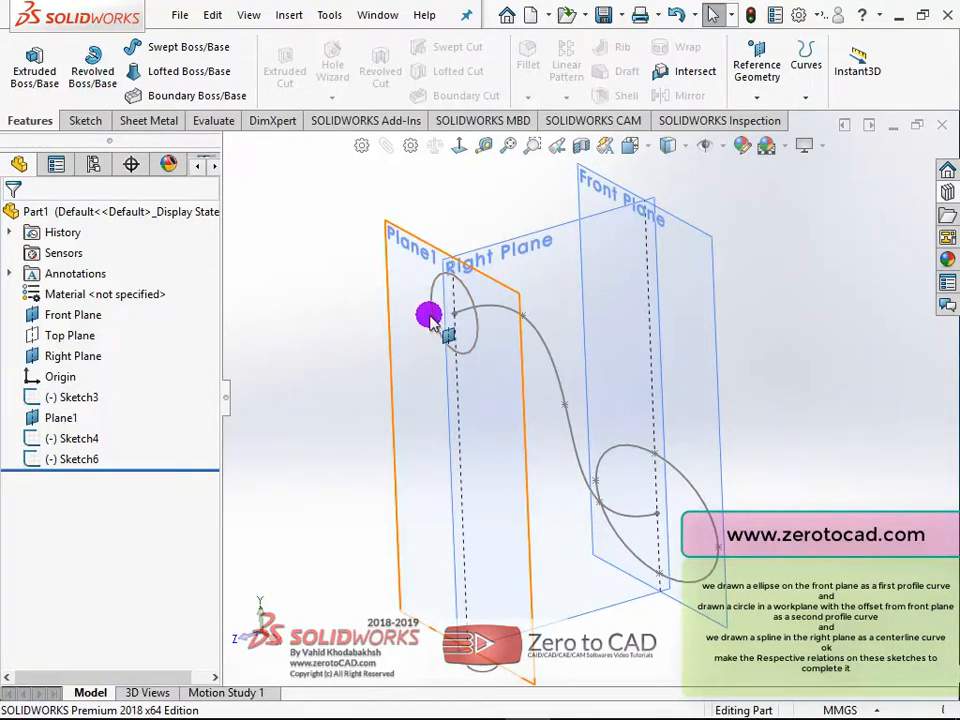
{"action": "middle_click_drag", "start_coordinate": [428, 316], "coordinate": [410, 336]}
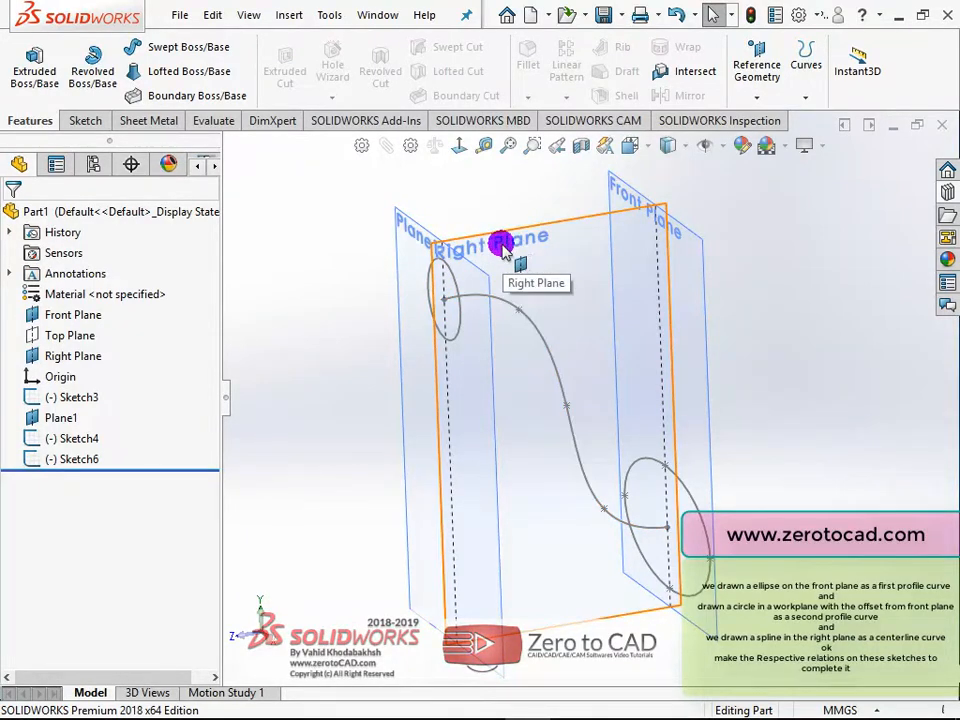
{"action": "mouse_move", "coordinate": [511, 243]}
{"action": "middle_mouse_down"}
{"action": "mouse_move", "coordinate": [476, 242]}
{"action": "mouse_move", "coordinate": [476, 216]}
{"action": "mouse_move", "coordinate": [512, 219]}
{"action": "middle_mouse_up"}
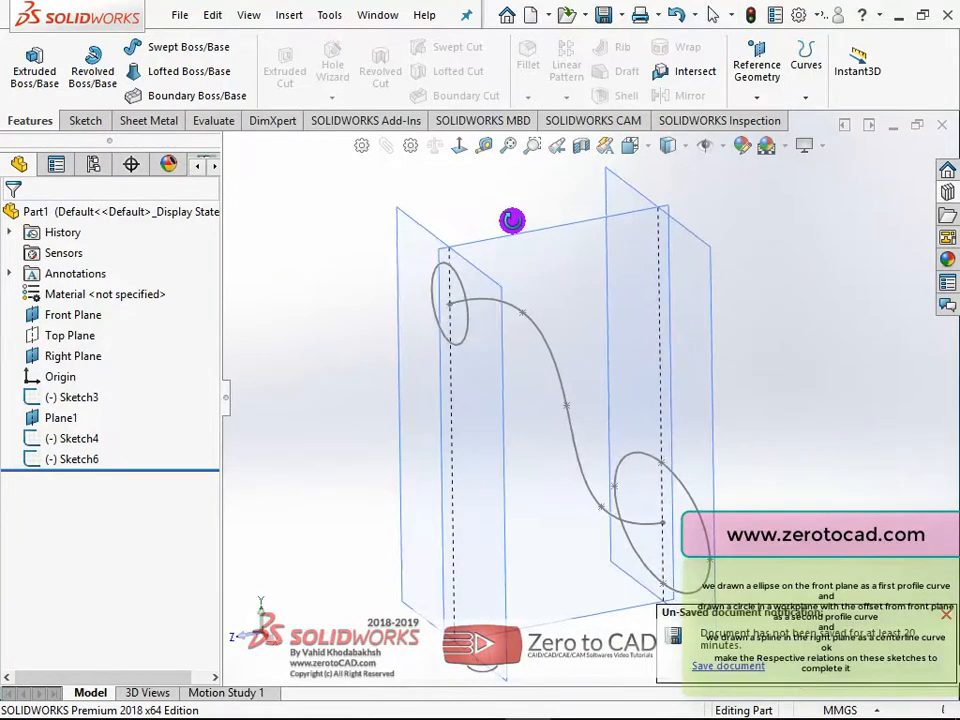
{"action": "left_click", "coordinate": [157, 80]}
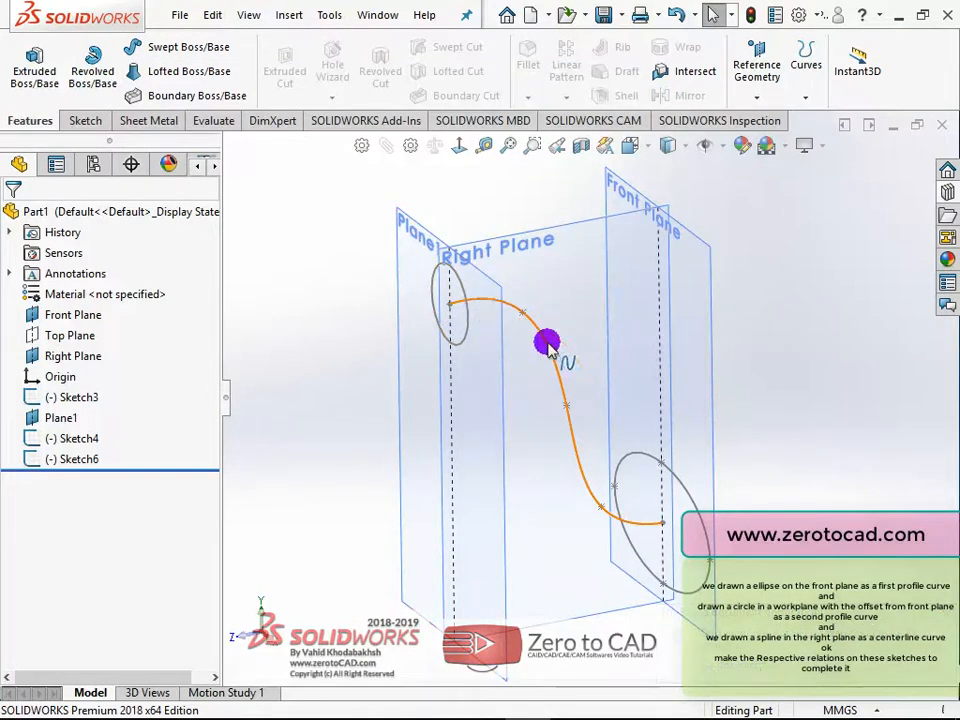
{"action": "left_click", "coordinate": [175, 72]}
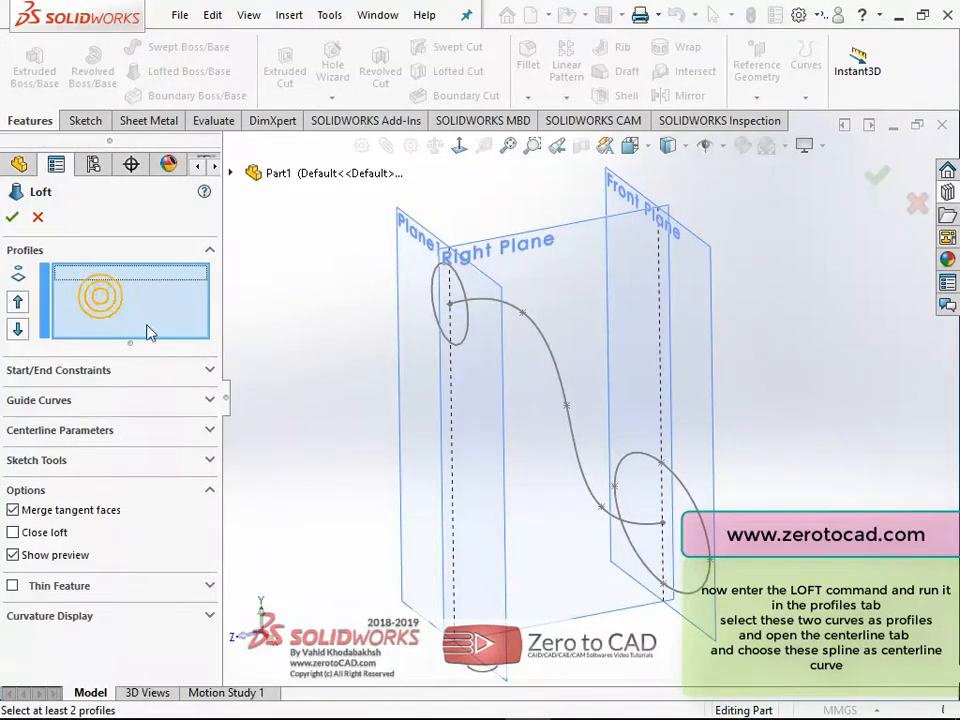
{"action": "middle_click_drag", "start_coordinate": [656, 534], "coordinate": [620, 497]}
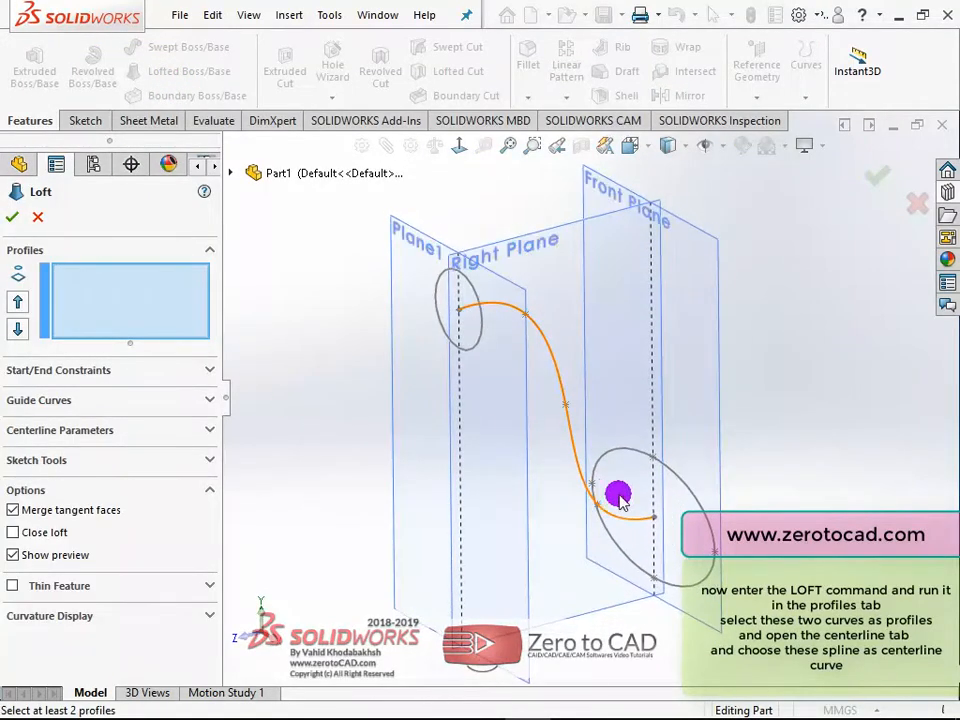
{"action": "left_click", "coordinate": [660, 460]}
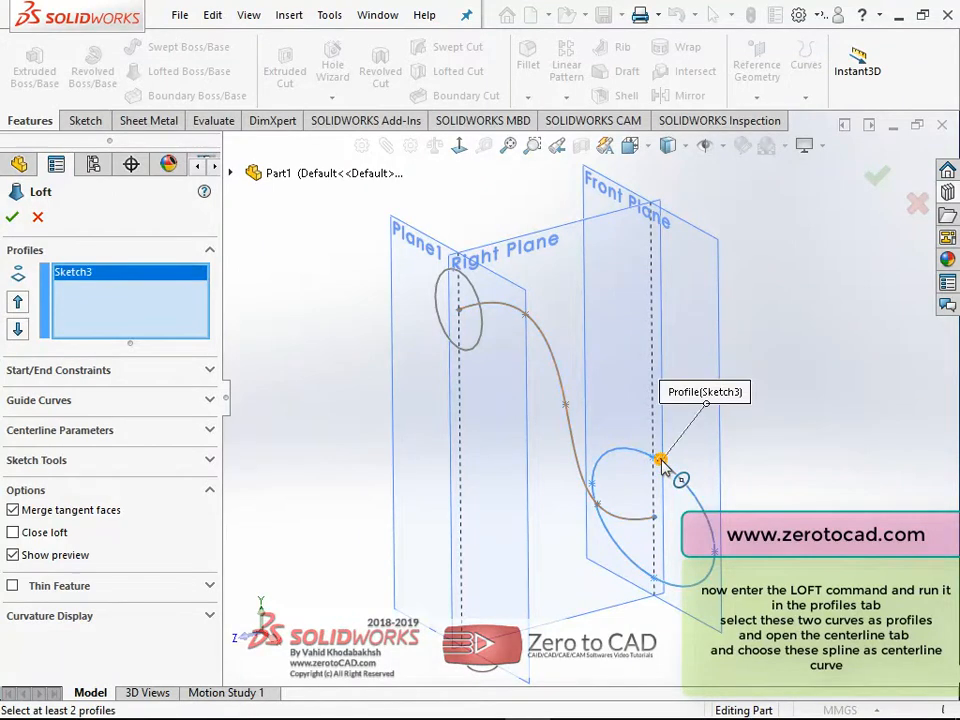
{"action": "scroll", "coordinate": [461, 295], "scroll_direction": "down", "scroll_amount": 5}
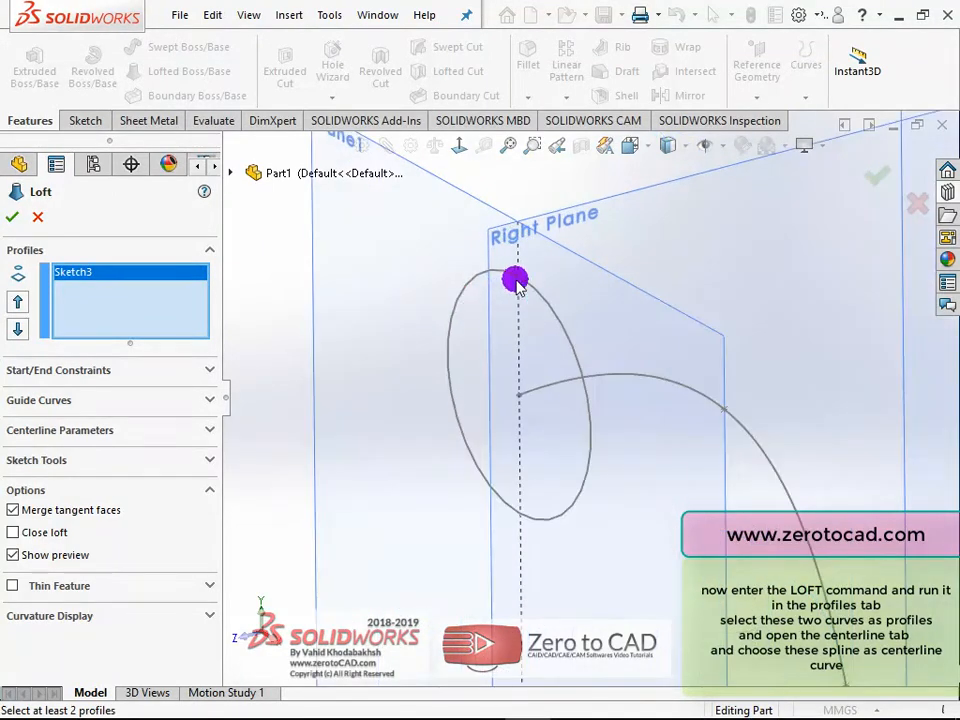
{"action": "left_click", "coordinate": [522, 285]}
{"action": "scroll", "coordinate": [579, 360], "scroll_direction": "up", "scroll_amount": 5}
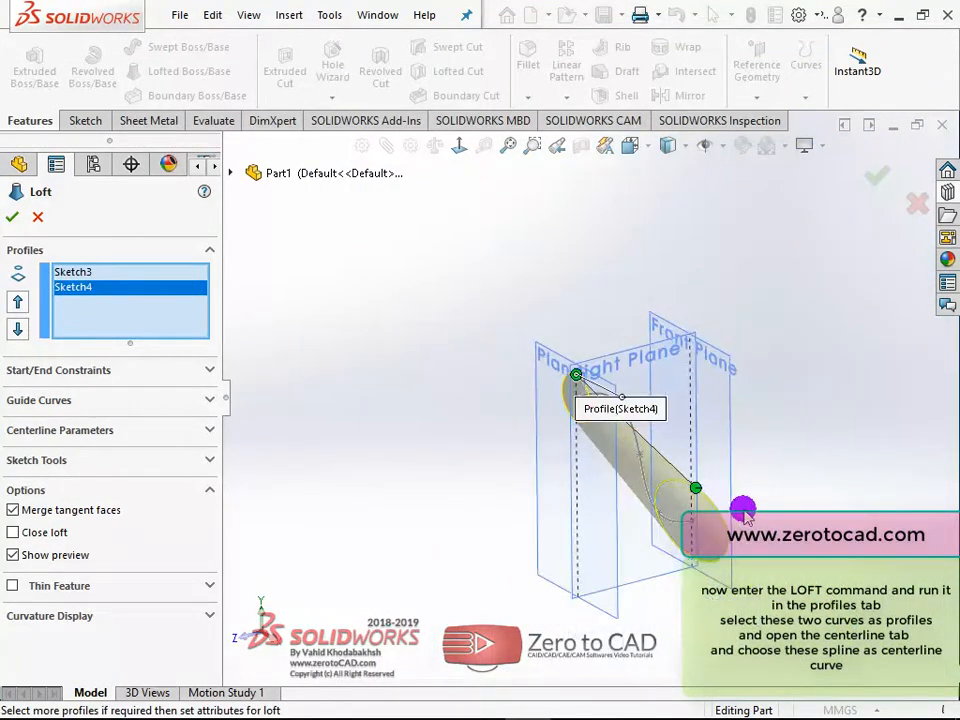
{"action": "scroll", "coordinate": [660, 495], "scroll_direction": "down", "scroll_amount": 2}
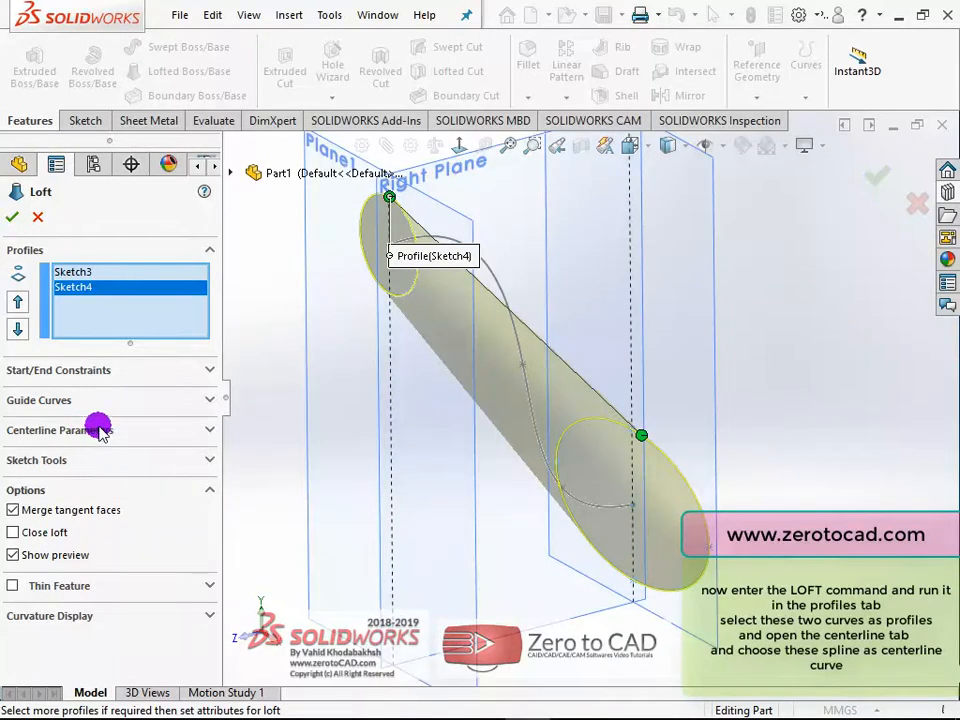
- Use the spline on the Right Plane as the loft's centerline
{"action": "left_click", "coordinate": [128, 430]}
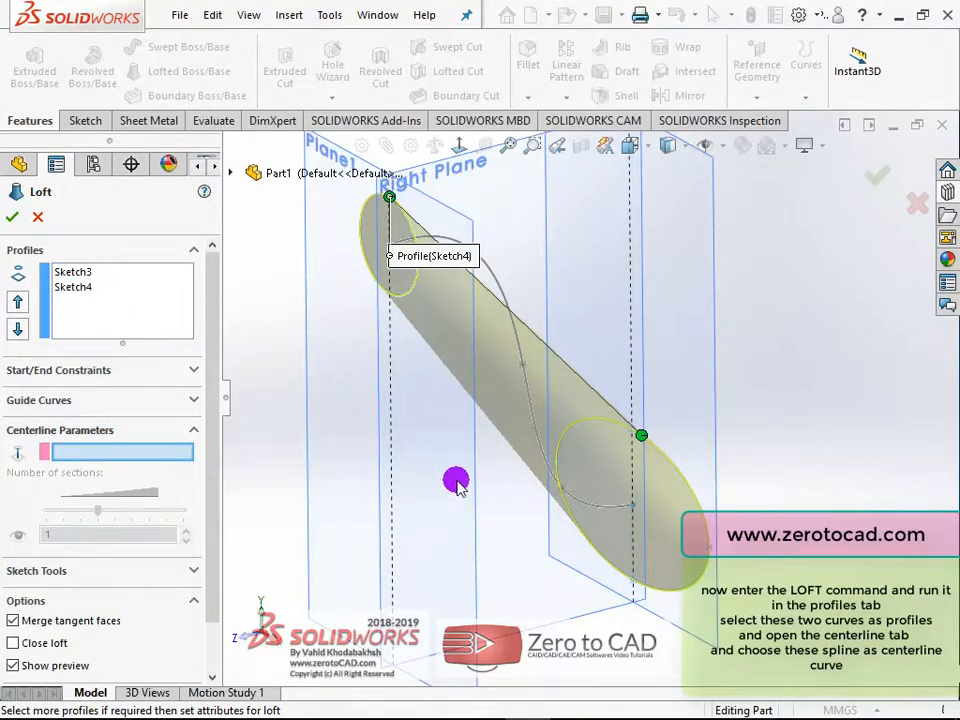
{"action": "left_click", "coordinate": [536, 442]}
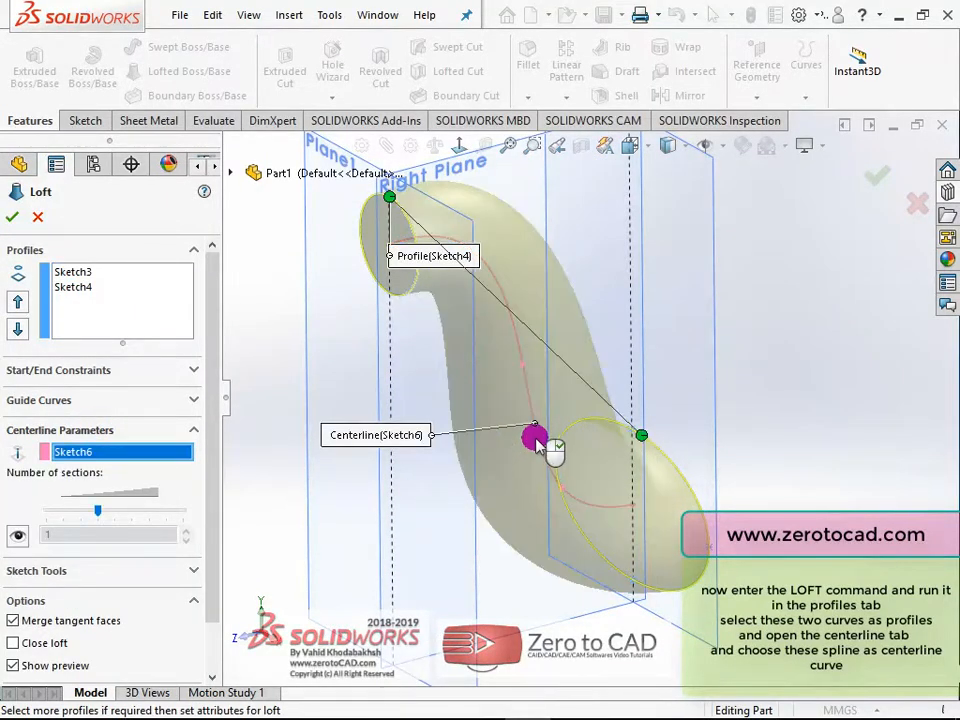
{"action": "mouse_move", "coordinate": [536, 442]}
{"action": "middle_mouse_down"}
{"action": "mouse_move", "coordinate": [489, 369]}
{"action": "mouse_move", "coordinate": [501, 372]}
{"action": "mouse_move", "coordinate": [450, 332]}
{"action": "mouse_move", "coordinate": [521, 343]}
{"action": "mouse_move", "coordinate": [518, 355]}
{"action": "mouse_move", "coordinate": [546, 364]}
{"action": "mouse_move", "coordinate": [552, 399]}
{"action": "mouse_move", "coordinate": [581, 372]}
{"action": "mouse_move", "coordinate": [673, 372]}
{"action": "mouse_move", "coordinate": [699, 403]}
{"action": "mouse_move", "coordinate": [570, 379]}
{"action": "mouse_move", "coordinate": [536, 401]}
{"action": "mouse_move", "coordinate": [557, 347]}
{"action": "mouse_move", "coordinate": [549, 407]}
{"action": "mouse_move", "coordinate": [597, 427]}
{"action": "middle_mouse_up"}
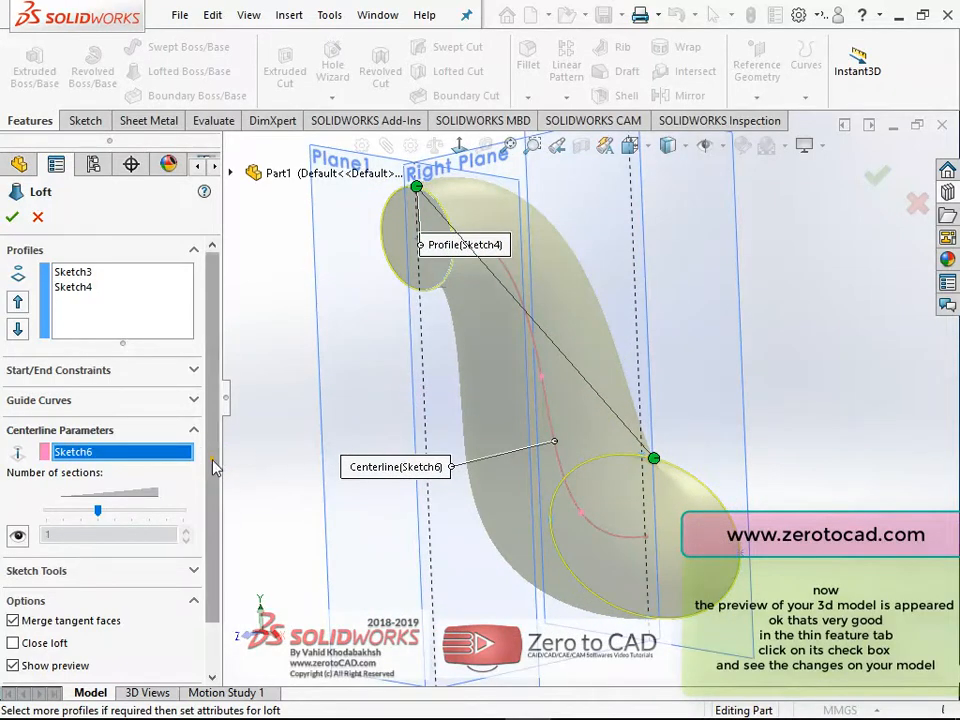
- Make the loft a one-direction thin feature and complete it
{"action": "left_click_drag", "start_coordinate": [212, 462], "coordinate": [223, 583]}
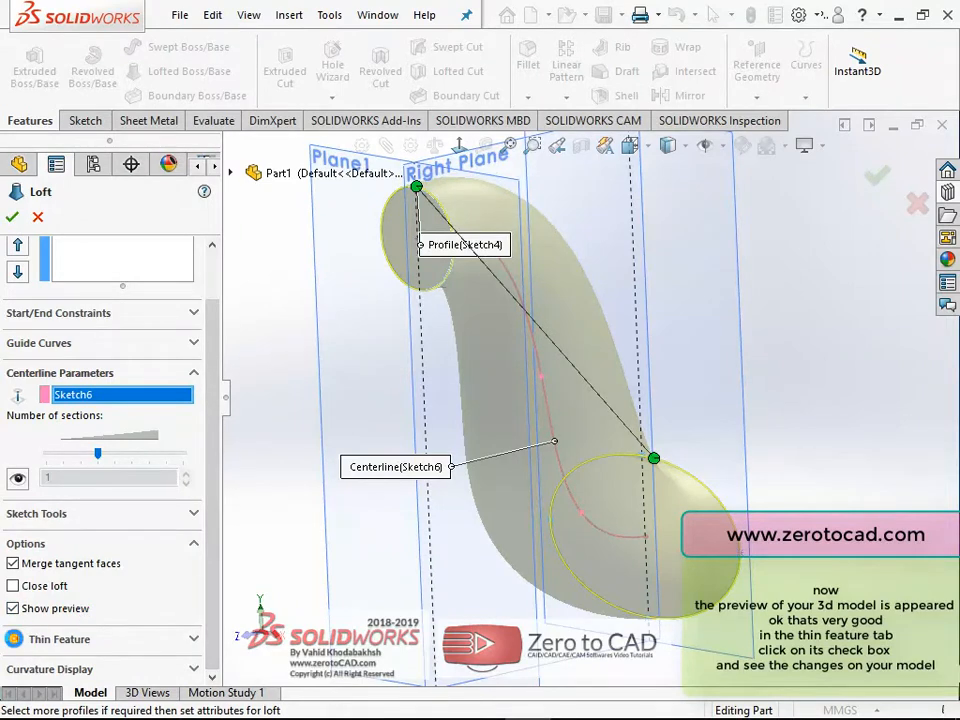
{"action": "left_click", "coordinate": [12, 638]}
{"action": "scroll", "coordinate": [490, 220], "scroll_direction": "down", "scroll_amount": 2}
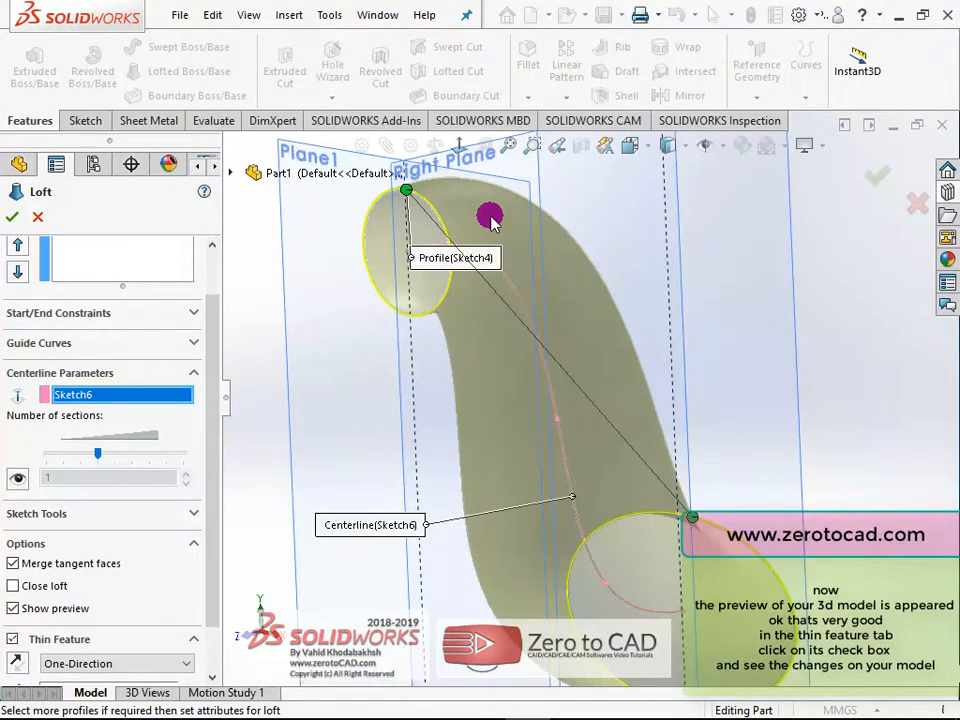
{"action": "left_click", "coordinate": [12, 218]}
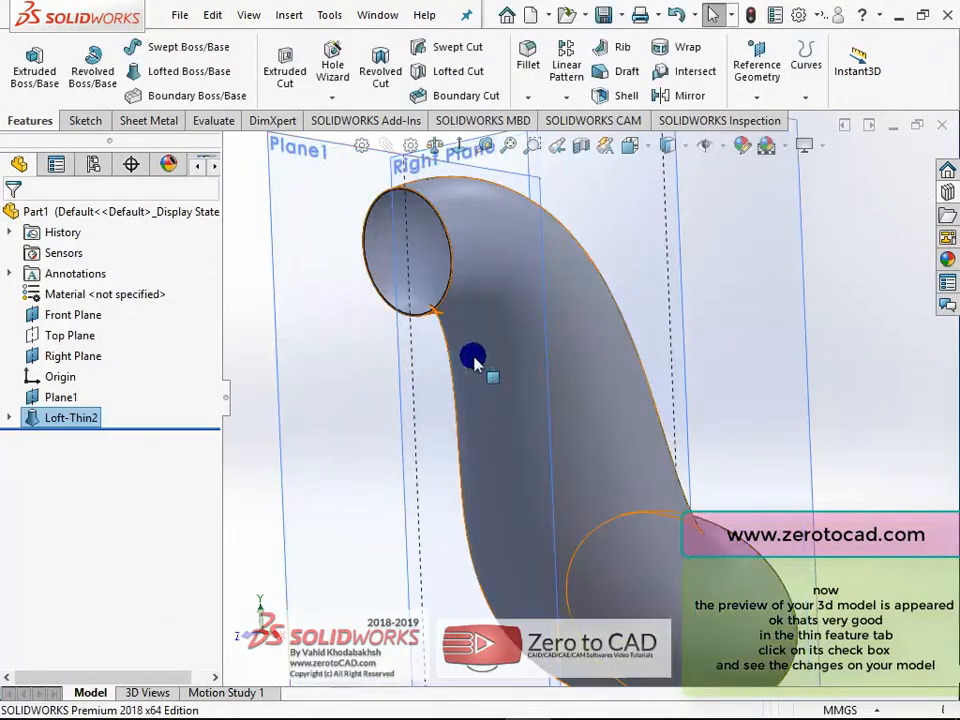
{"action": "middle_click_drag", "start_coordinate": [471, 360], "coordinate": [616, 355]}
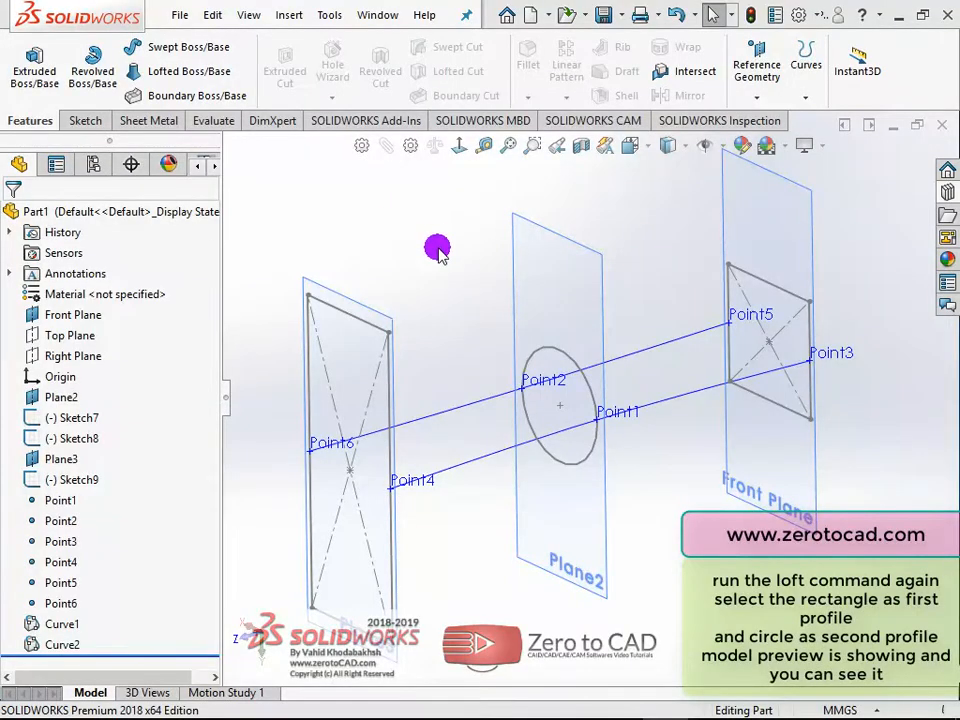
- Loft from the rectangle on the Front Plane to the circle on Plane2 and complete the feature
{"action": "mouse_move", "coordinate": [437, 250]}
{"action": "middle_mouse_down"}
{"action": "mouse_move", "coordinate": [446, 216]}
{"action": "mouse_move", "coordinate": [438, 240]}
{"action": "middle_mouse_up"}
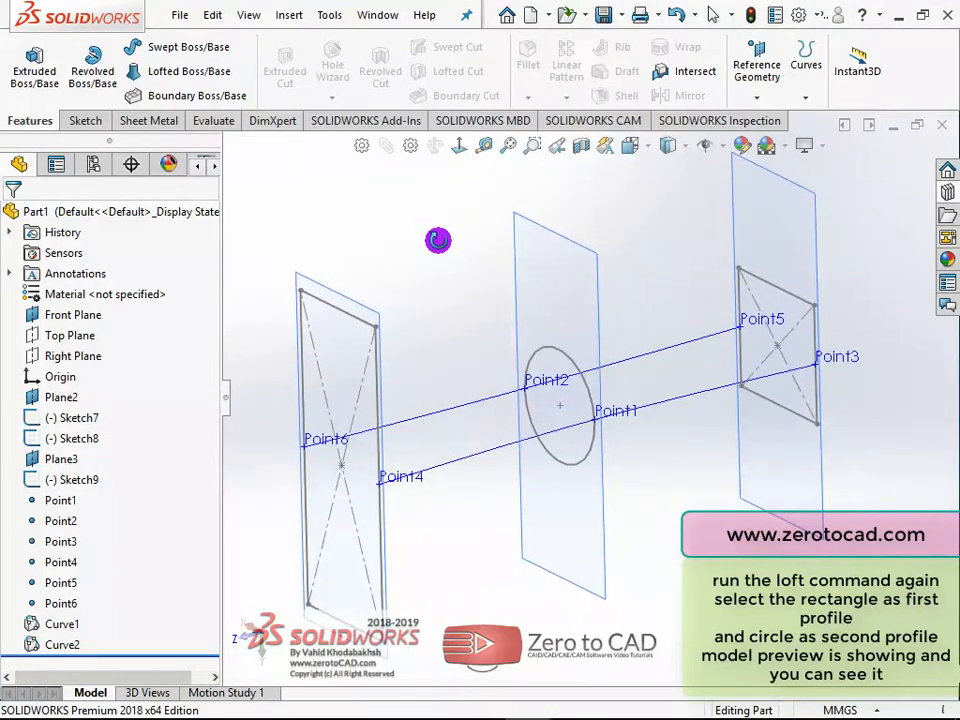
{"action": "left_click", "coordinate": [181, 76]}
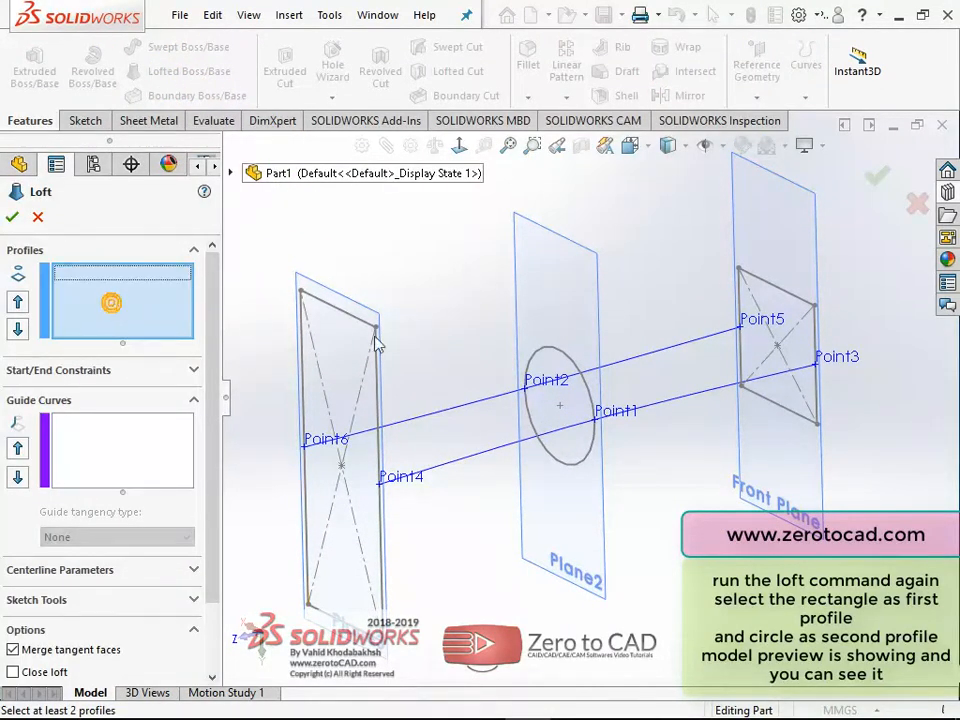
{"action": "left_click", "coordinate": [779, 291]}
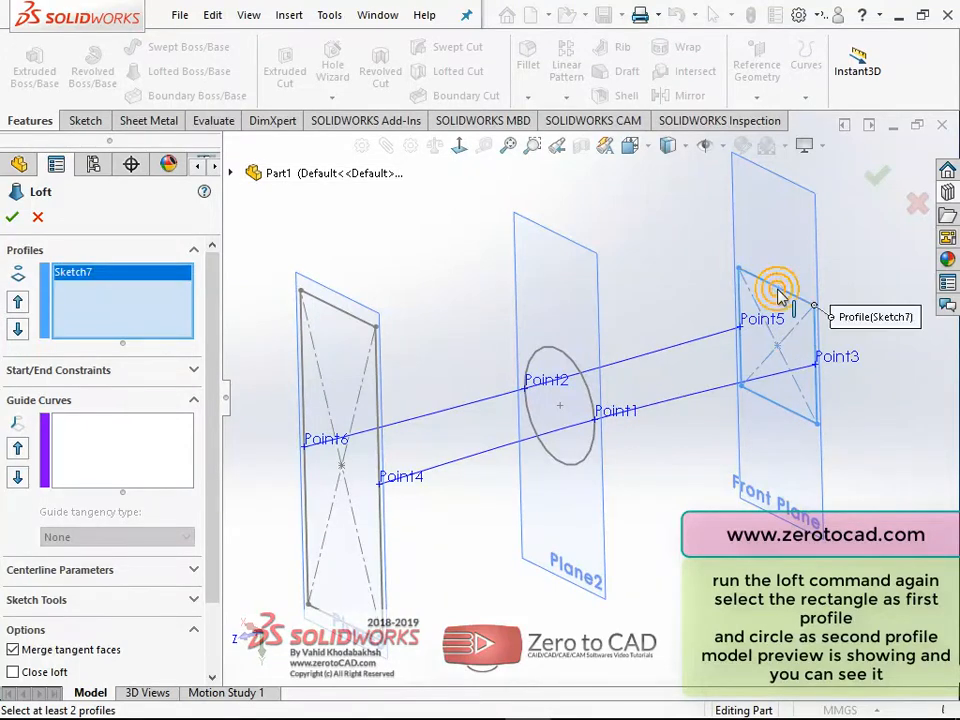
{"action": "scroll", "coordinate": [771, 331], "scroll_direction": "down", "scroll_amount": 3}
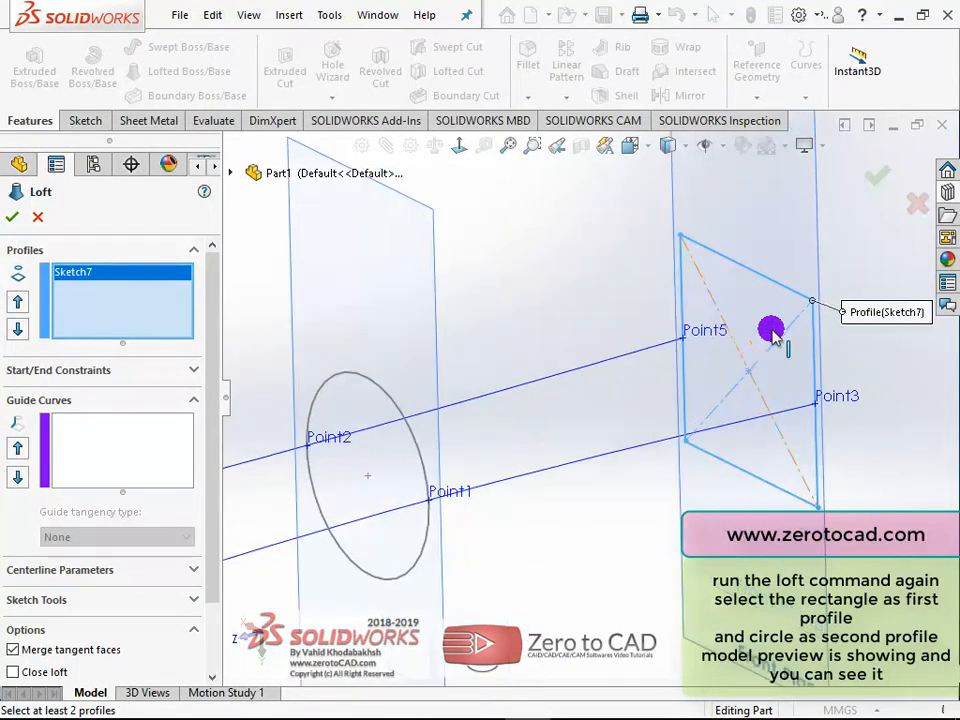
{"action": "left_click", "coordinate": [367, 378]}
{"action": "mouse_move", "coordinate": [454, 336]}
{"action": "middle_mouse_down"}
{"action": "mouse_move", "coordinate": [572, 328]}
{"action": "mouse_move", "coordinate": [541, 325]}
{"action": "mouse_move", "coordinate": [557, 326]}
{"action": "mouse_move", "coordinate": [556, 348]}
{"action": "middle_mouse_up"}
{"action": "scroll", "coordinate": [497, 392], "scroll_direction": "down", "scroll_amount": 2}
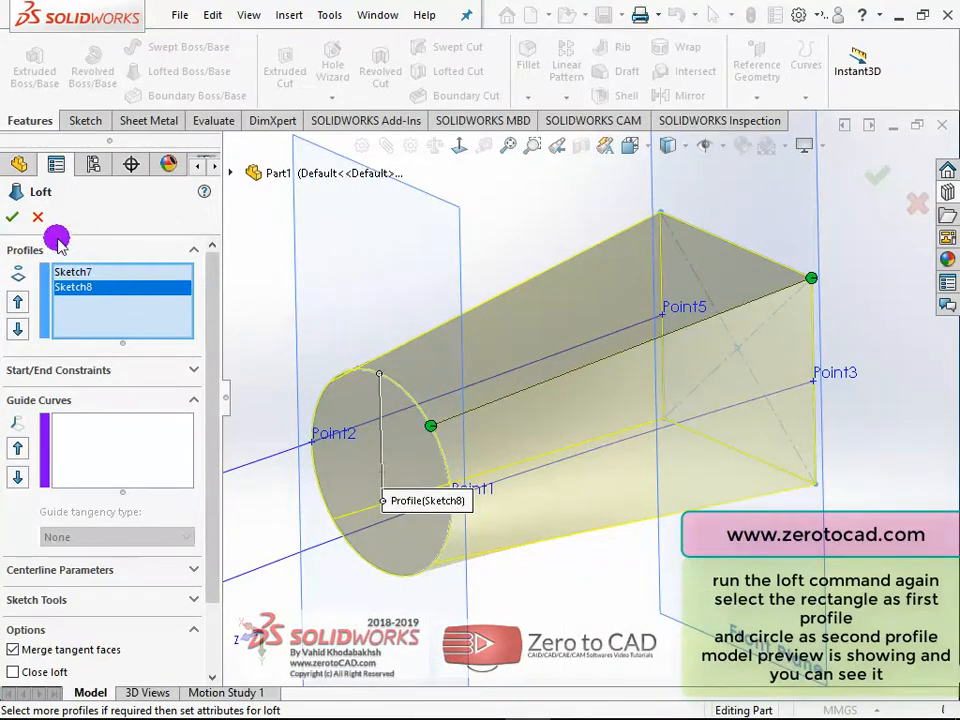
{"action": "left_click", "coordinate": [12, 219]}
{"action": "middle_click_drag", "start_coordinate": [381, 281], "coordinate": [467, 401]}
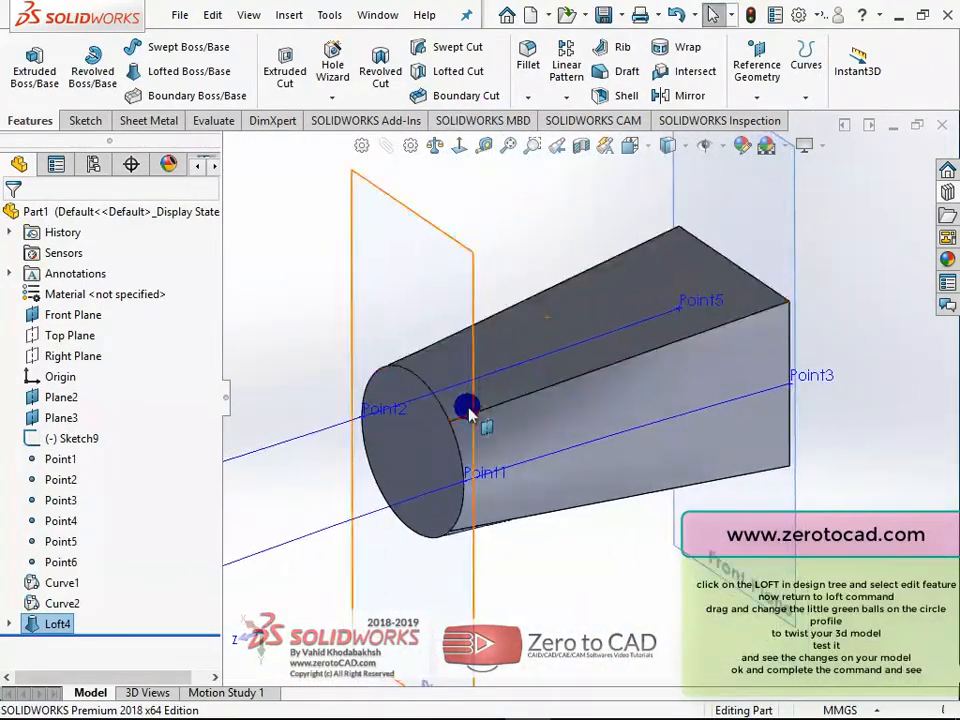
- Edit the rectangle-to-circle loft, moving its connector point around the circle to twist the body, and accept the change
{"action": "right_click", "coordinate": [57, 625]}
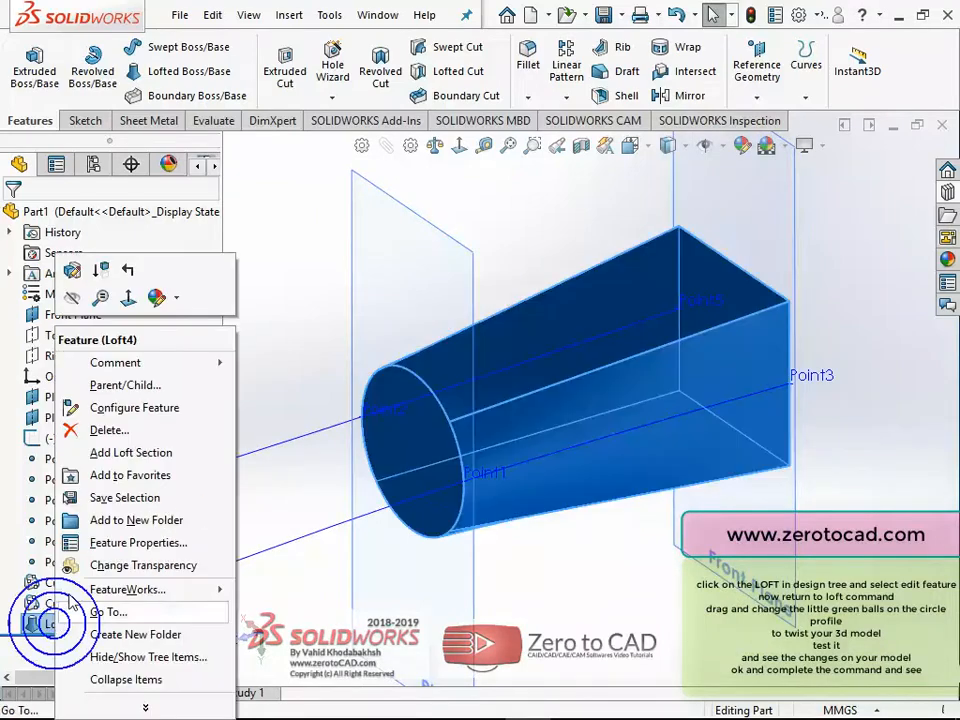
{"action": "left_click", "coordinate": [73, 272]}
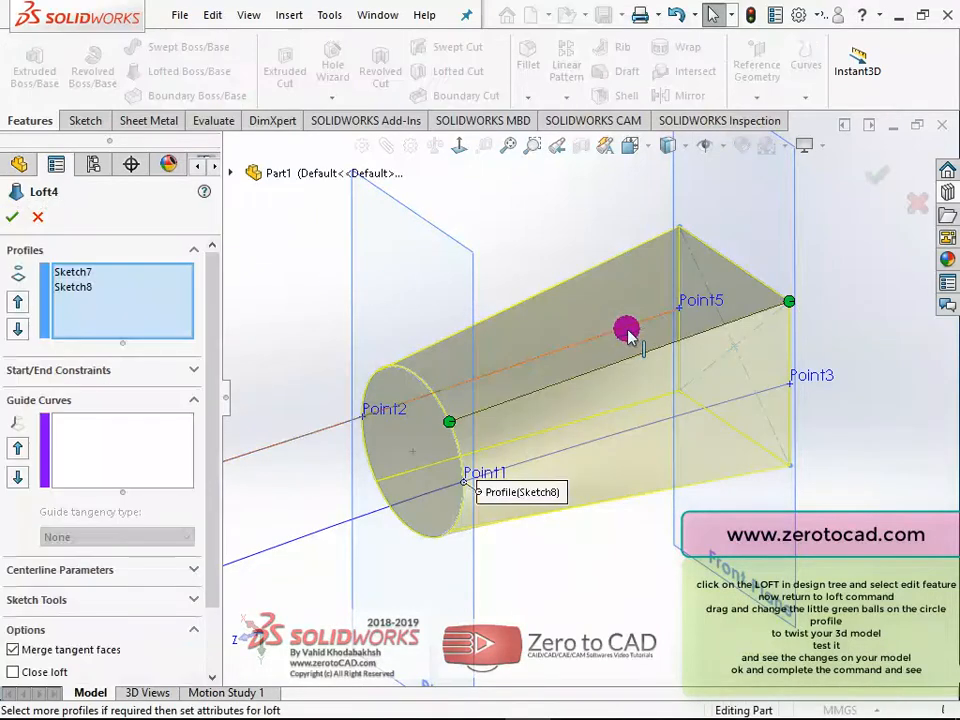
{"action": "middle_click_drag", "start_coordinate": [627, 328], "coordinate": [440, 413]}
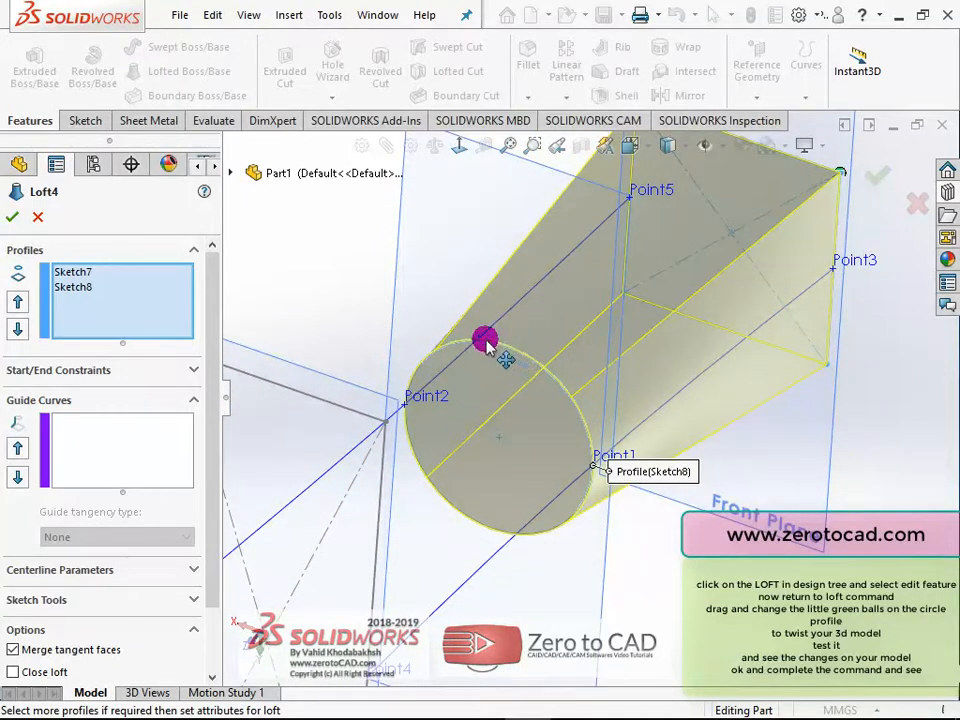
{"action": "middle_click_drag", "start_coordinate": [455, 334], "coordinate": [651, 381]}
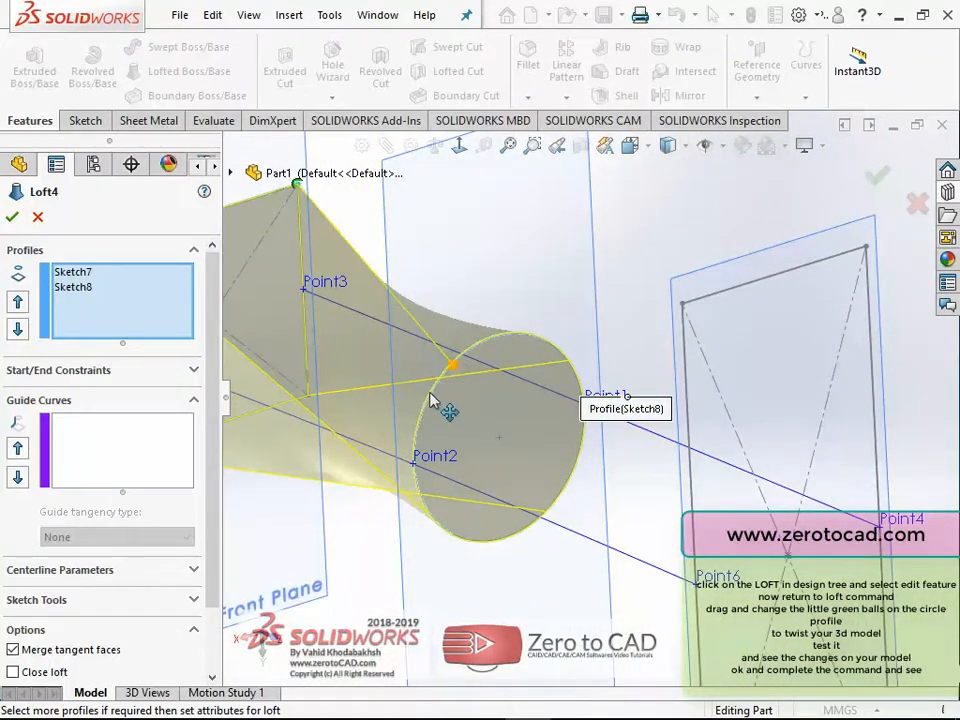
{"action": "left_click_drag", "start_coordinate": [453, 365], "coordinate": [425, 408]}
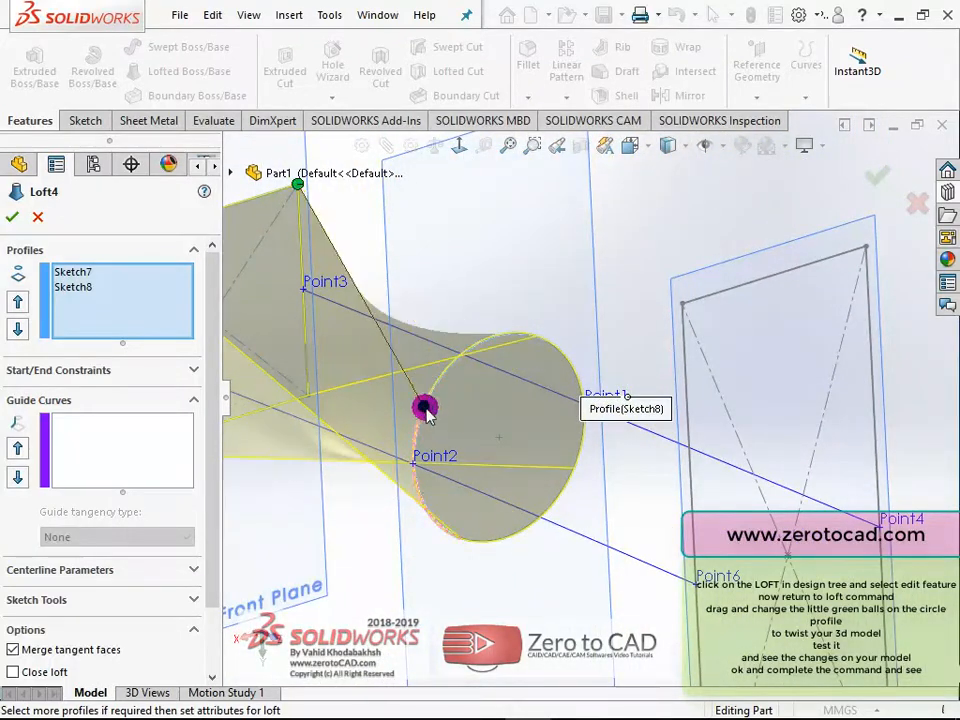
{"action": "left_click", "coordinate": [12, 218]}
{"action": "middle_click_drag", "start_coordinate": [486, 317], "coordinate": [510, 370]}
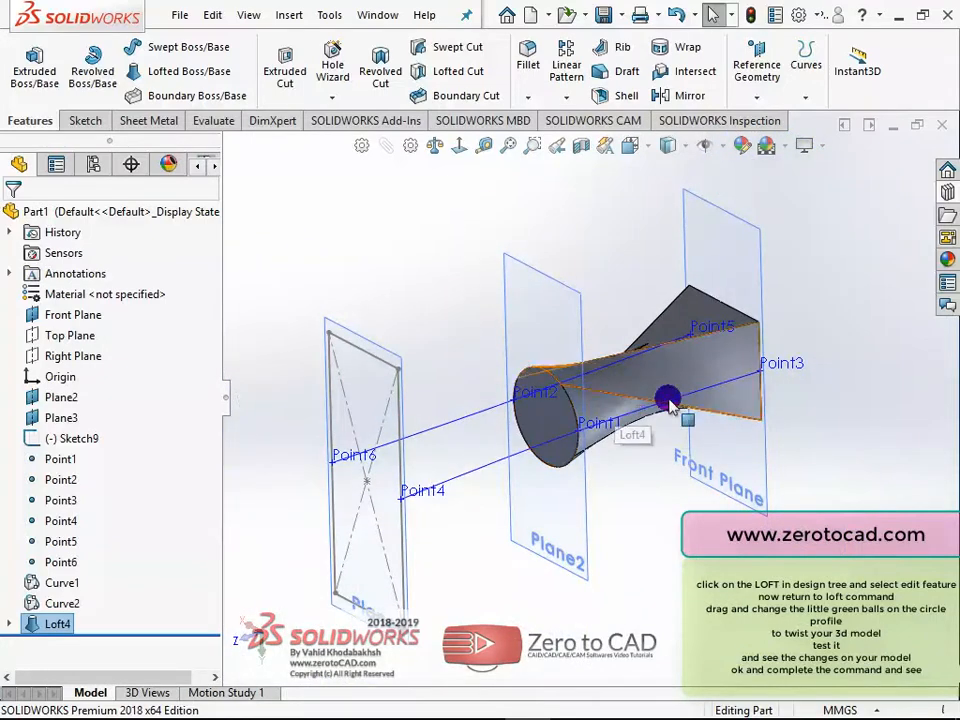
{"action": "scroll", "coordinate": [669, 402], "scroll_direction": "down", "scroll_amount": 2}
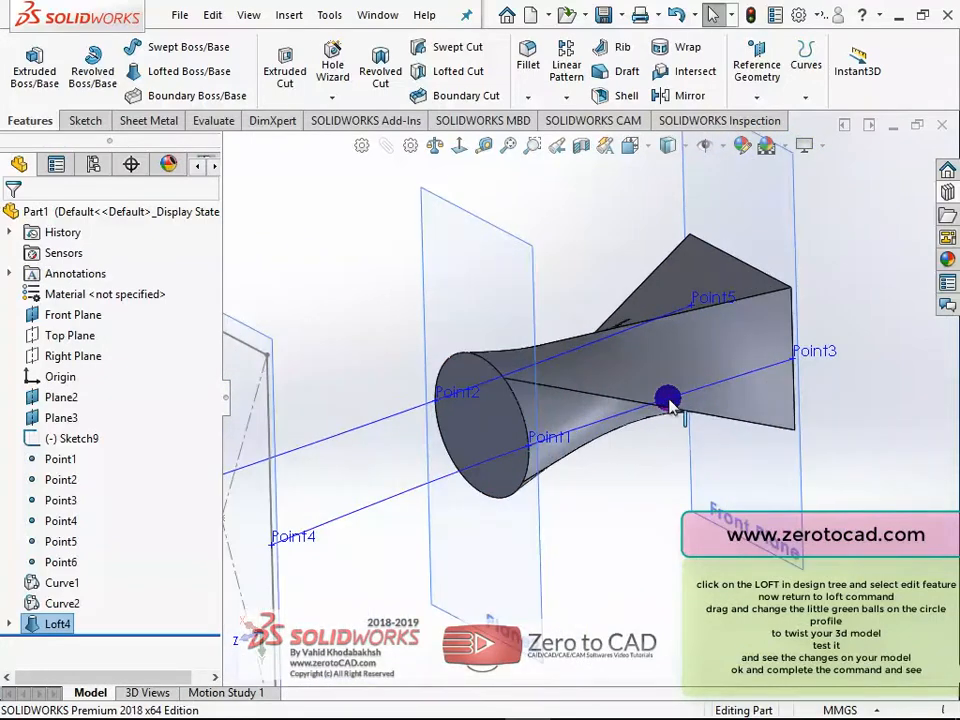
- Reopen the rectangle-to-circle loft for editing and move the circle's connector points to line up with the rectangle's four corners
{"action": "left_click", "coordinate": [62, 623]}
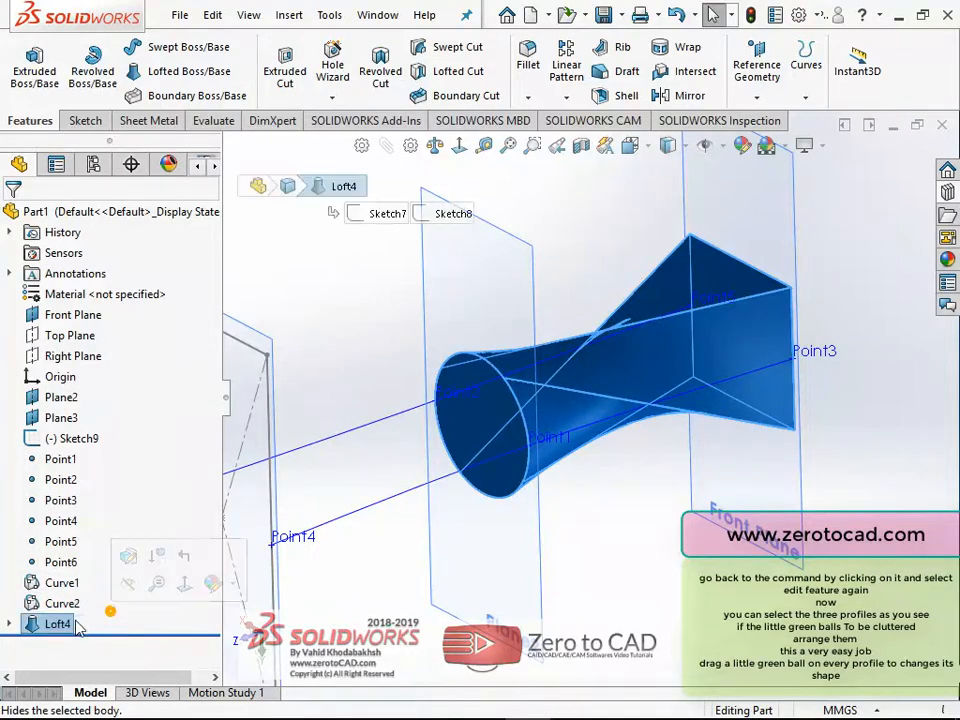
{"action": "right_click", "coordinate": [60, 623]}
{"action": "left_click", "coordinate": [82, 282]}
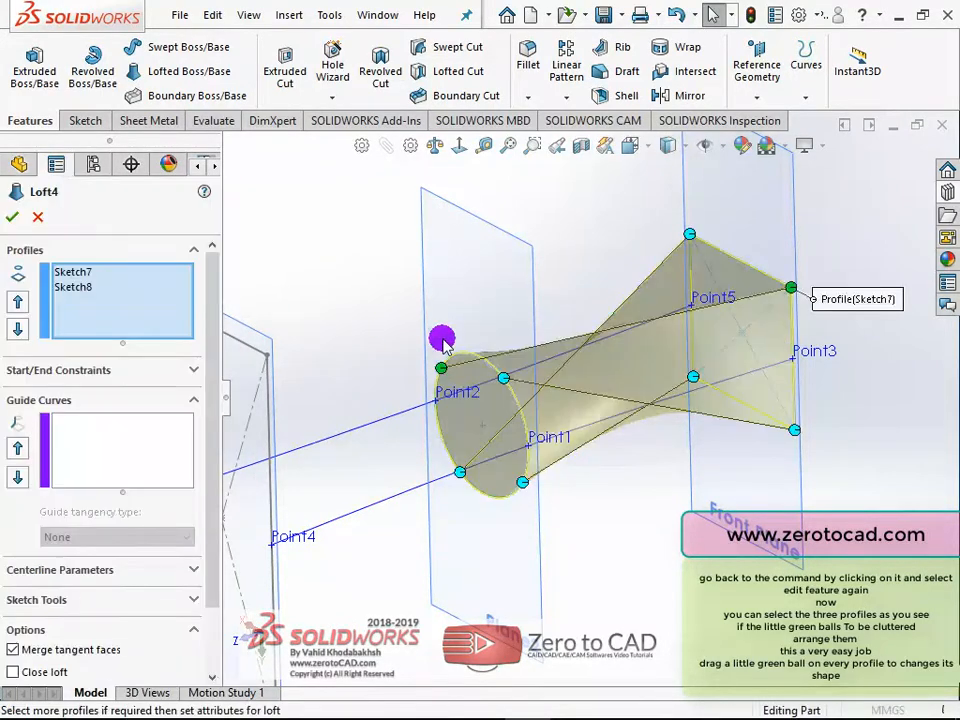
{"action": "middle_click_drag", "start_coordinate": [443, 336], "coordinate": [513, 375]}
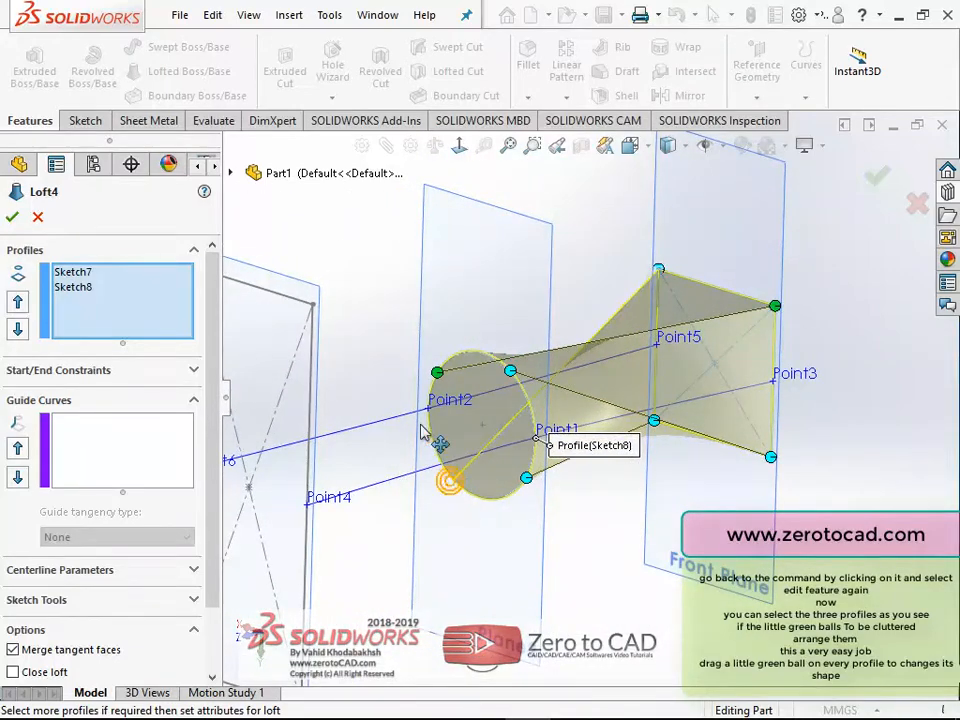
{"action": "left_click_drag", "start_coordinate": [421, 425], "coordinate": [436, 391]}
{"action": "left_click_drag", "start_coordinate": [482, 360], "coordinate": [477, 365]}
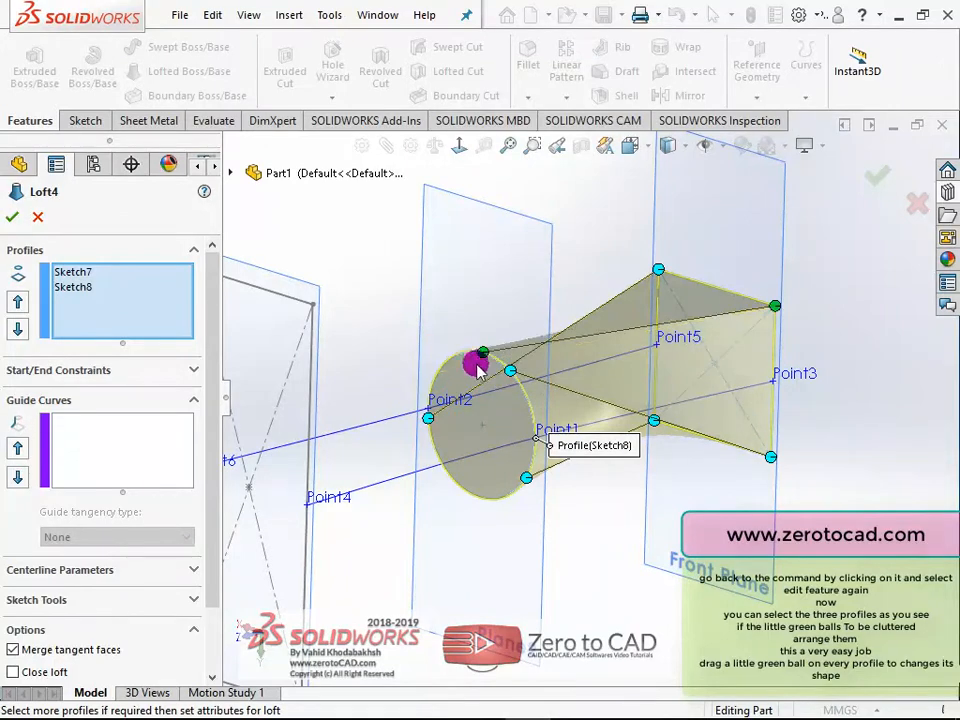
{"action": "left_click_drag", "start_coordinate": [531, 411], "coordinate": [531, 410]}
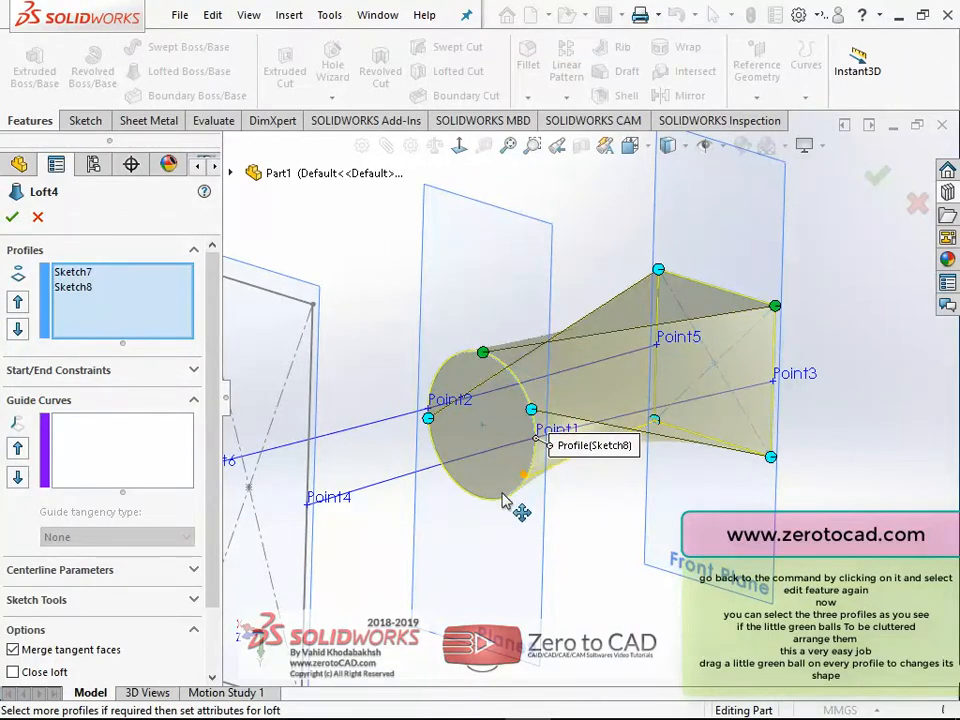
{"action": "middle_click_drag", "start_coordinate": [455, 493], "coordinate": [531, 441]}
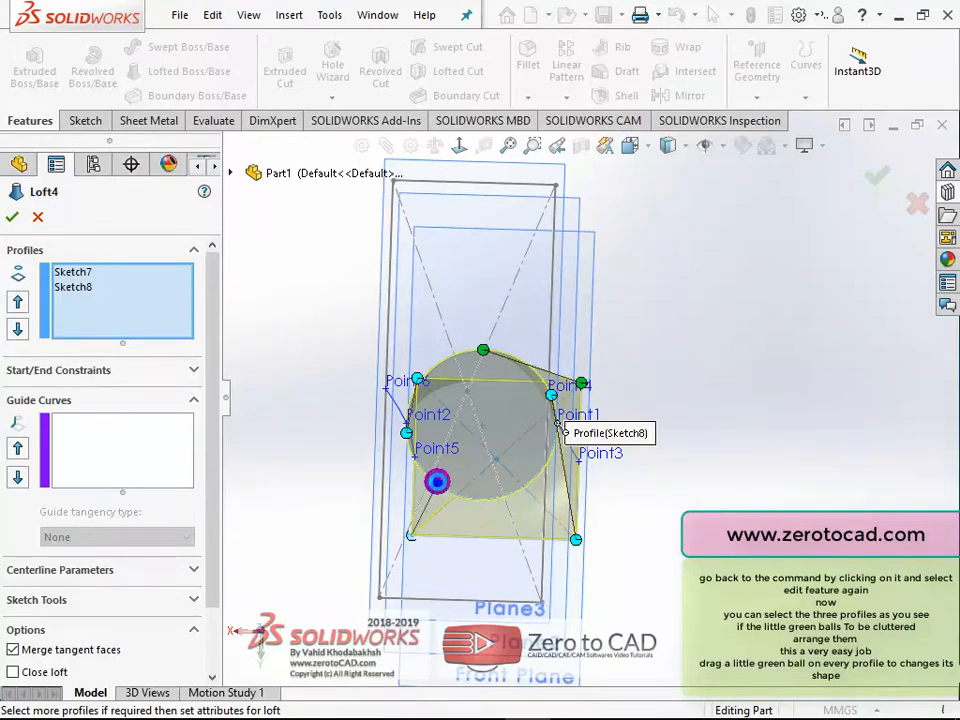
{"action": "left_click_drag", "start_coordinate": [505, 456], "coordinate": [554, 398]}
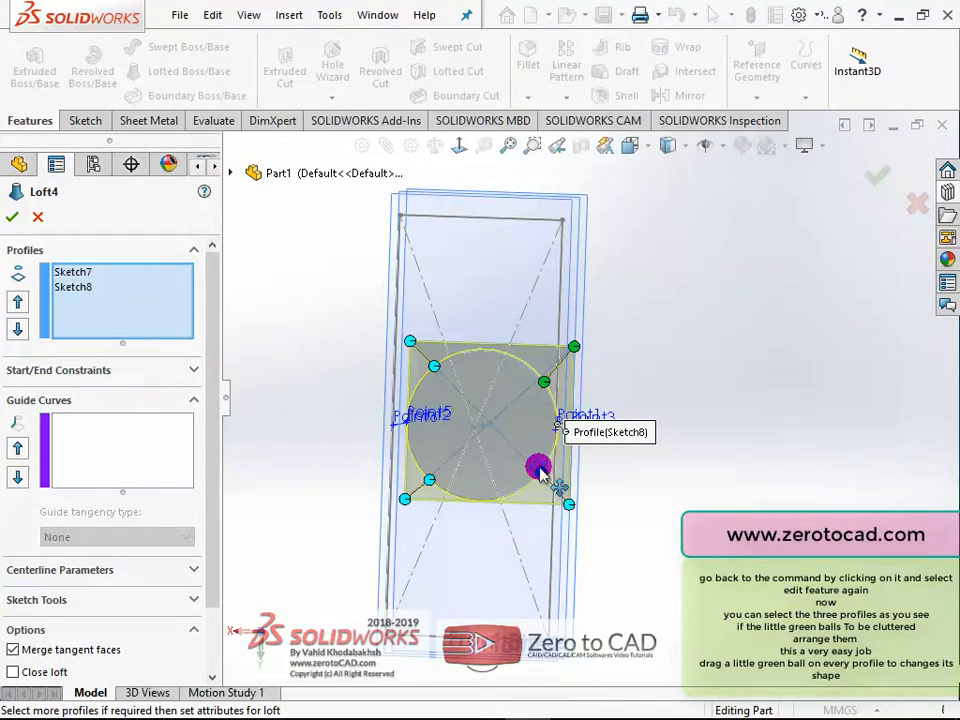
- Add the tall rectangle on Plane3 as the loft's third profile
{"action": "mouse_move", "coordinate": [492, 418]}
{"action": "middle_mouse_down"}
{"action": "mouse_move", "coordinate": [454, 396]}
{"action": "mouse_move", "coordinate": [394, 446]}
{"action": "middle_mouse_up"}
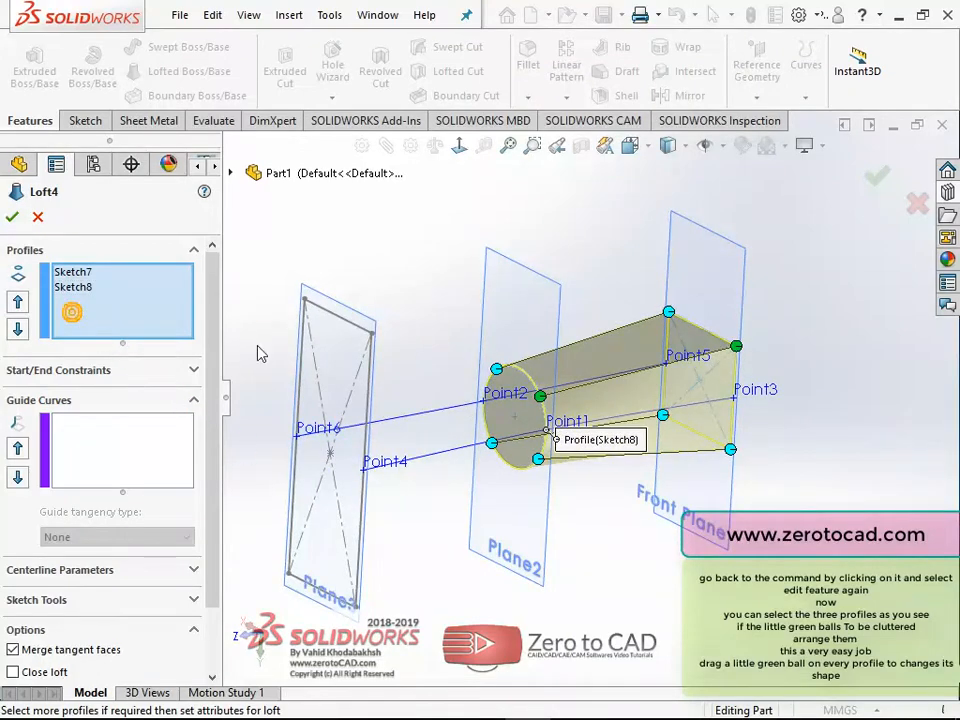
{"action": "left_click", "coordinate": [370, 385]}
{"action": "mouse_move", "coordinate": [373, 407]}
{"action": "middle_mouse_down"}
{"action": "mouse_move", "coordinate": [366, 375]}
{"action": "mouse_move", "coordinate": [372, 406]}
{"action": "middle_mouse_up"}
- Use Curve1 and Curve2 as guide curves for the three-profile loft and accept the feature
{"action": "left_click", "coordinate": [105, 448]}
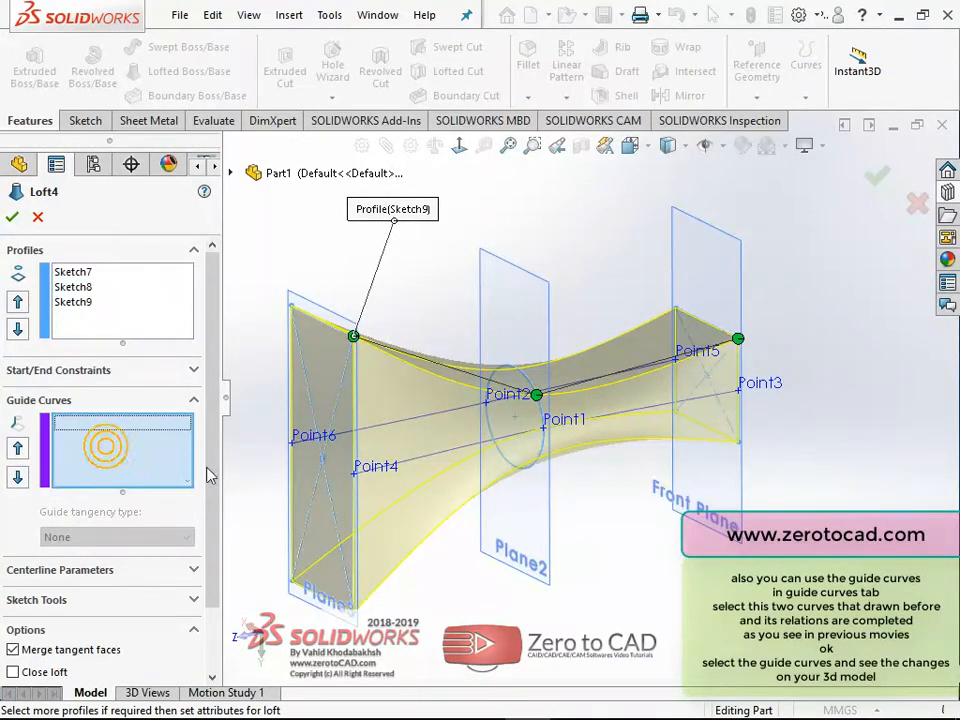
{"action": "middle_click_drag", "start_coordinate": [516, 491], "coordinate": [517, 515]}
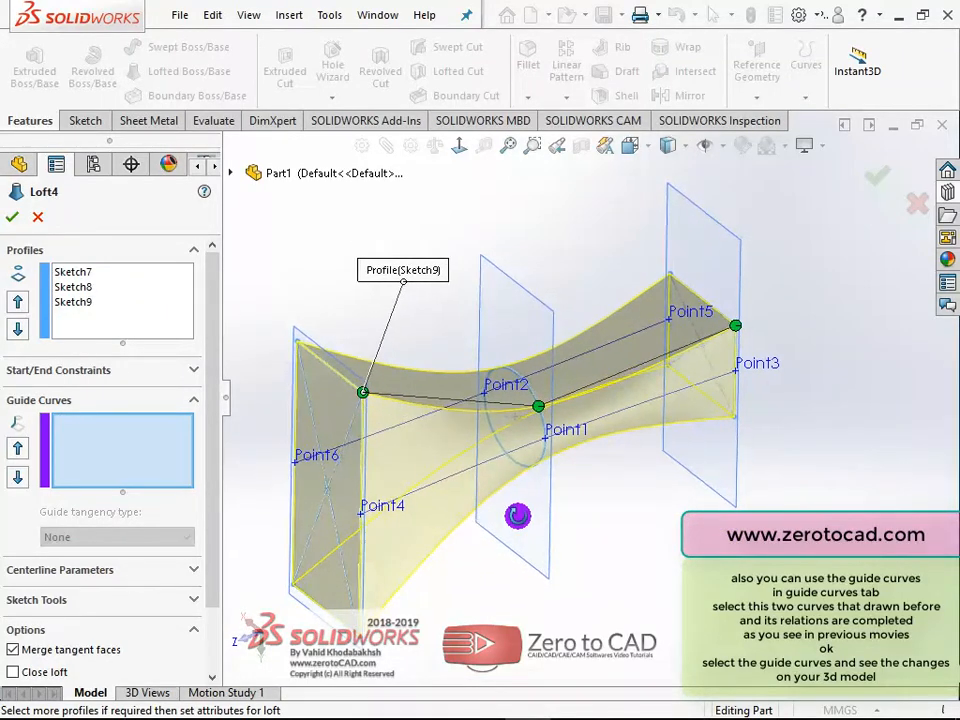
{"action": "left_click", "coordinate": [484, 468]}
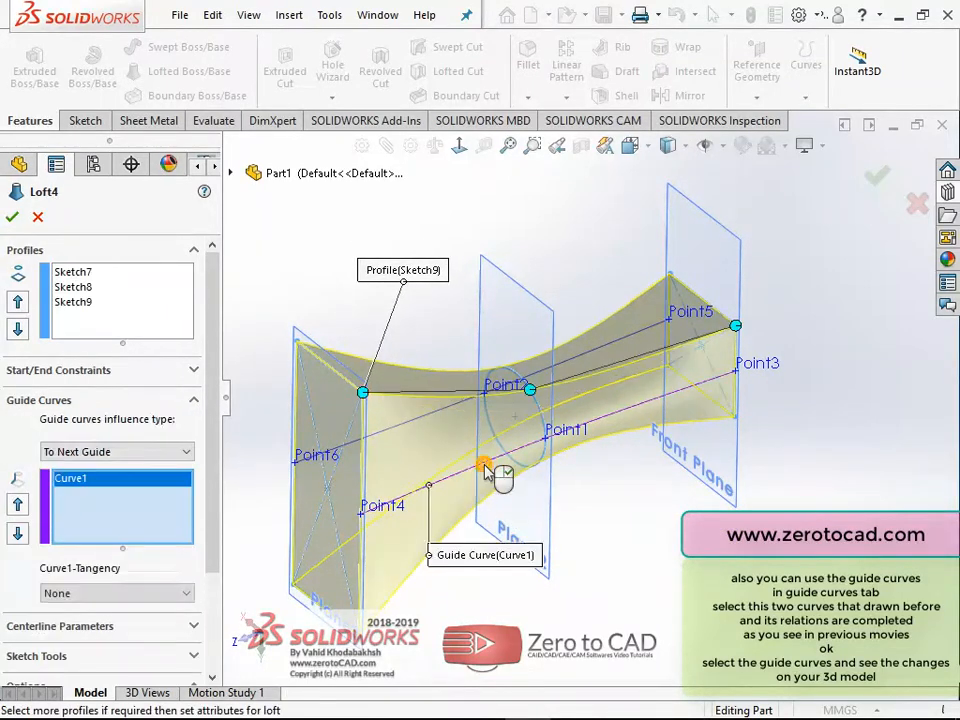
{"action": "middle_click_drag", "start_coordinate": [256, 469], "coordinate": [431, 489]}
{"action": "left_click", "coordinate": [573, 471]}
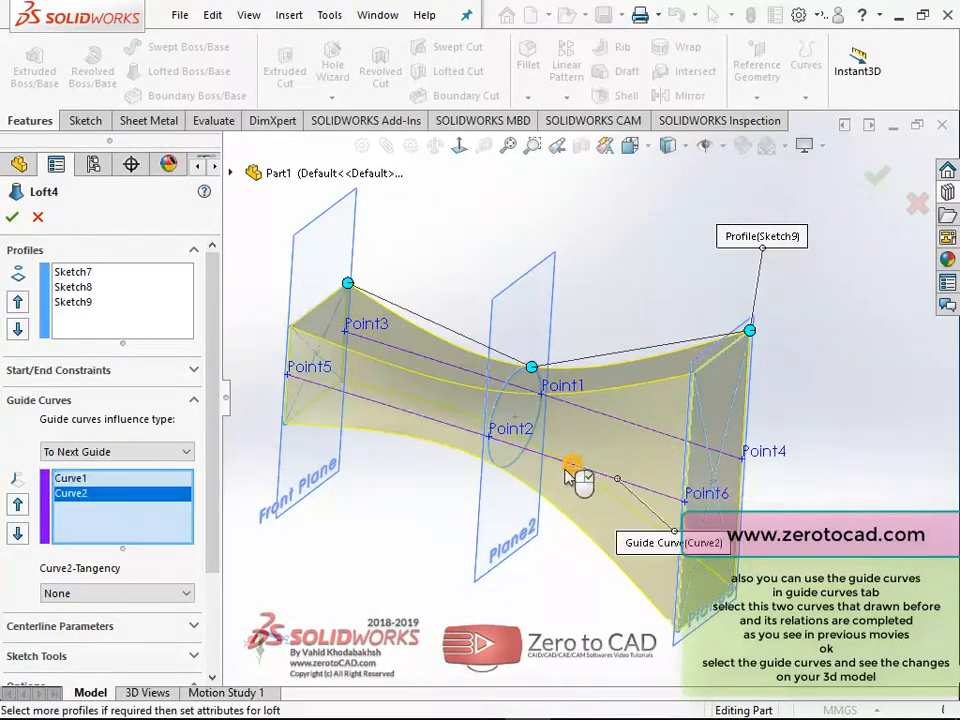
{"action": "middle_click_drag", "start_coordinate": [574, 476], "coordinate": [331, 438]}
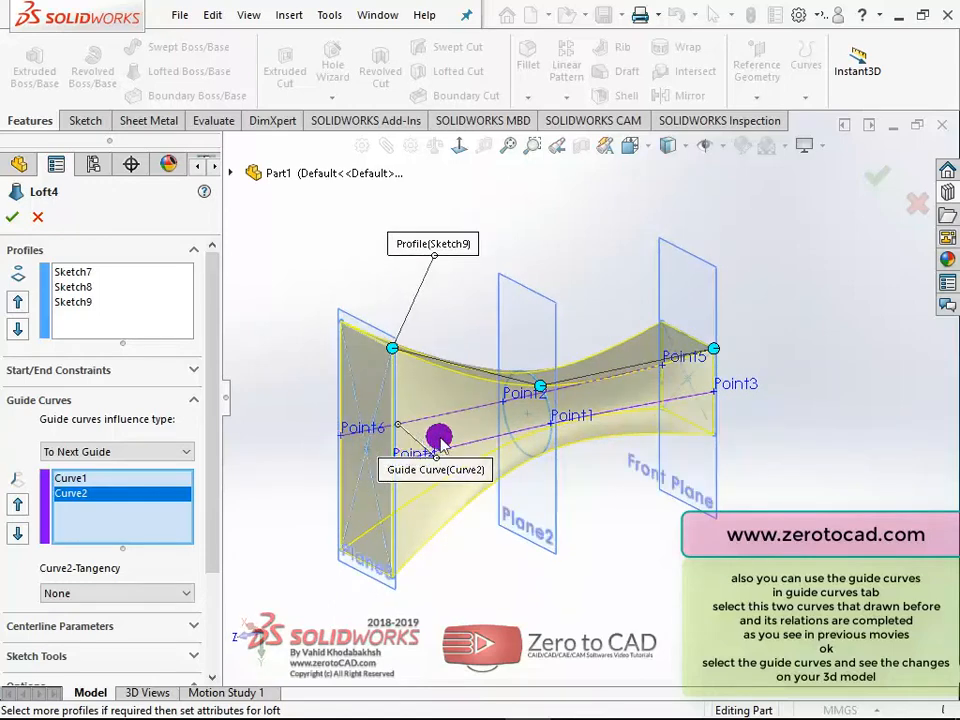
{"action": "scroll", "coordinate": [520, 415], "scroll_direction": "down", "scroll_amount": 2}
{"action": "scroll", "coordinate": [513, 412], "scroll_direction": "up", "scroll_amount": 2}
{"action": "scroll", "coordinate": [471, 432], "scroll_direction": "down", "scroll_amount": 2}
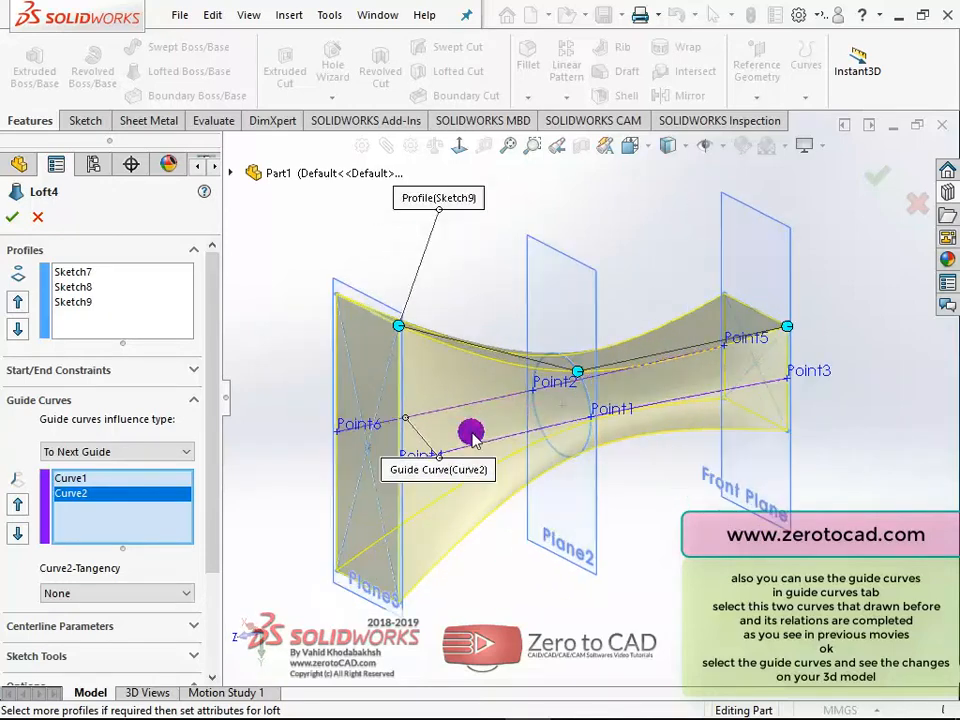
{"action": "mouse_move", "coordinate": [208, 383]}
{"action": "left_mouse_down"}
{"action": "mouse_move", "coordinate": [215, 485]}
{"action": "mouse_move", "coordinate": [204, 388]}
{"action": "left_mouse_up"}
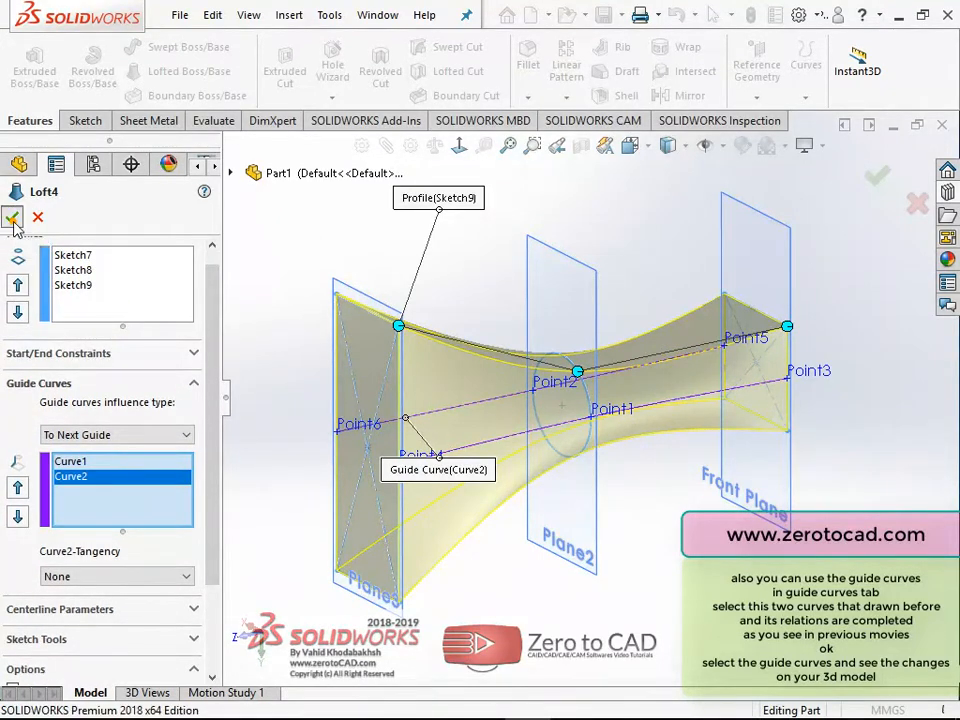
{"action": "left_click", "coordinate": [13, 219]}
{"action": "mouse_move", "coordinate": [461, 324]}
{"action": "middle_mouse_down"}
{"action": "mouse_move", "coordinate": [532, 463]}
{"action": "mouse_move", "coordinate": [619, 491]}
{"action": "mouse_move", "coordinate": [654, 491]}
{"action": "mouse_move", "coordinate": [512, 420]}
{"action": "mouse_move", "coordinate": [475, 289]}
{"action": "mouse_move", "coordinate": [495, 381]}
{"action": "mouse_move", "coordinate": [658, 540]}
{"action": "mouse_move", "coordinate": [553, 399]}
{"action": "mouse_move", "coordinate": [629, 475]}
{"action": "mouse_move", "coordinate": [645, 454]}
{"action": "mouse_move", "coordinate": [606, 426]}
{"action": "mouse_move", "coordinate": [624, 433]}
{"action": "mouse_move", "coordinate": [561, 481]}
{"action": "mouse_move", "coordinate": [709, 456]}
{"action": "mouse_move", "coordinate": [566, 480]}
{"action": "mouse_move", "coordinate": [609, 392]}
{"action": "mouse_move", "coordinate": [628, 531]}
{"action": "mouse_move", "coordinate": [651, 570]}
{"action": "mouse_move", "coordinate": [641, 525]}
{"action": "mouse_move", "coordinate": [640, 547]}
{"action": "middle_mouse_up"}
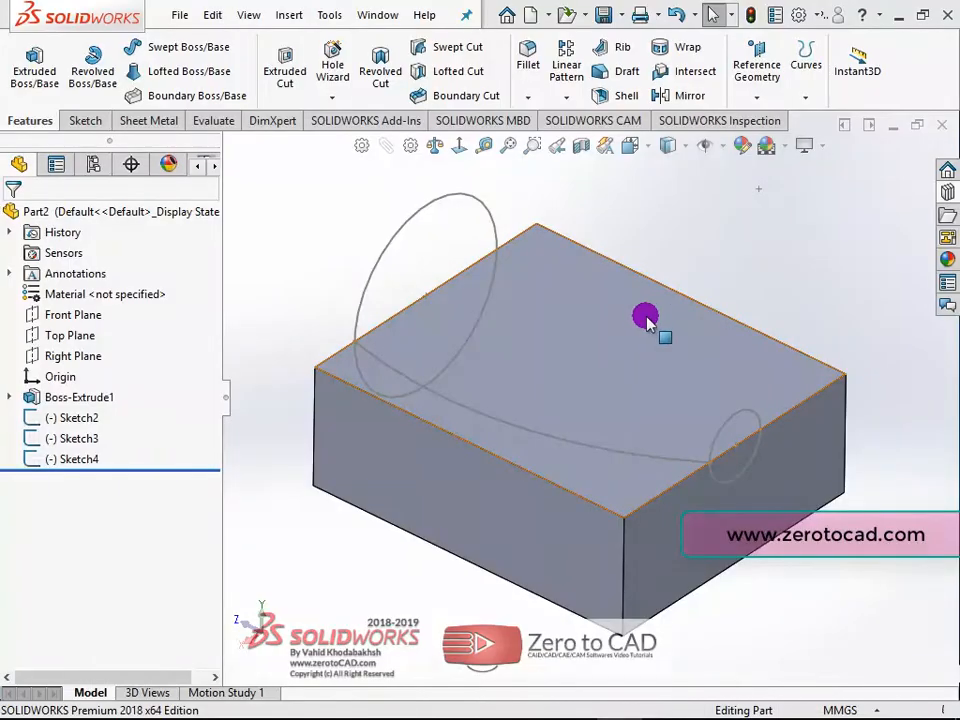
- Open the arc sketch on the block's top face for editing and check the relations of its endpoint on the large circle
{"action": "middle_click_drag", "start_coordinate": [647, 320], "coordinate": [620, 375]}
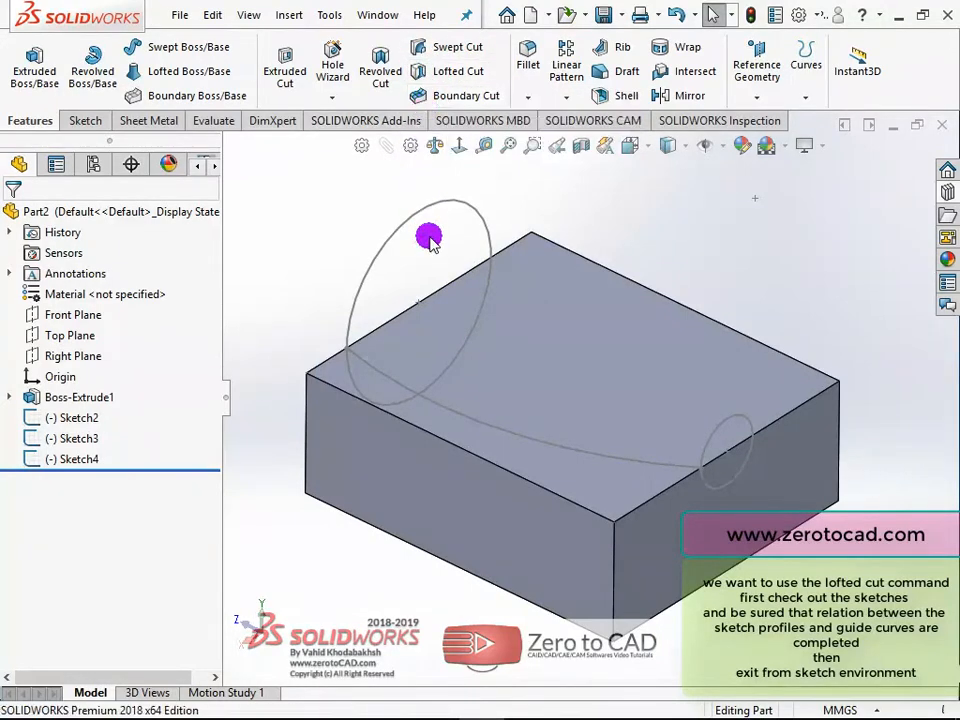
{"action": "left_click", "coordinate": [495, 436]}
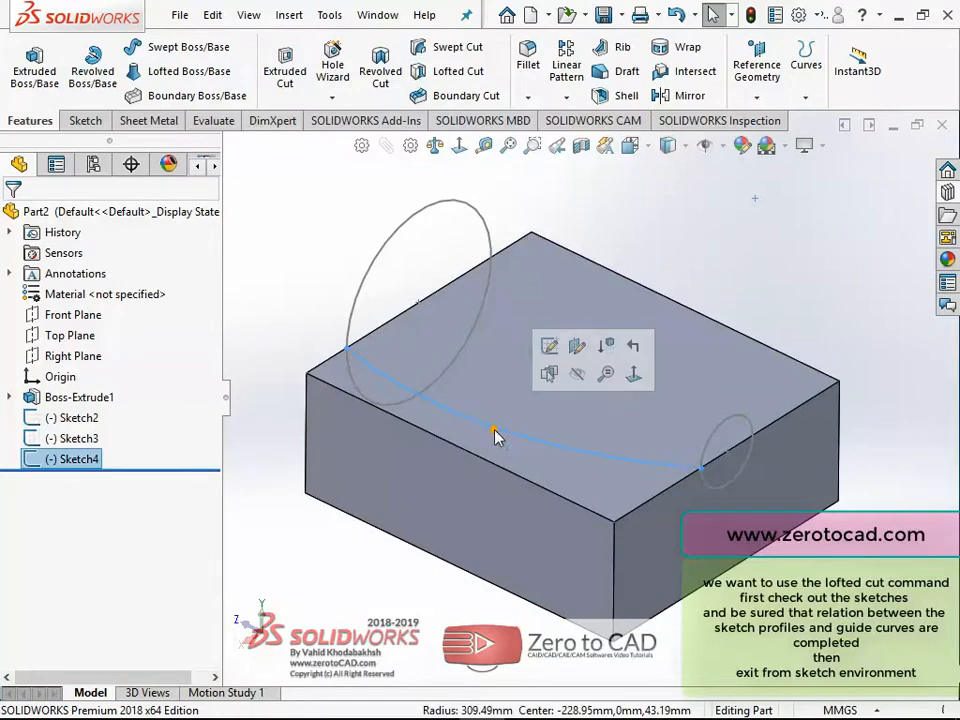
{"action": "left_click", "coordinate": [549, 347]}
{"action": "scroll", "coordinate": [388, 368], "scroll_direction": "down", "scroll_amount": 5}
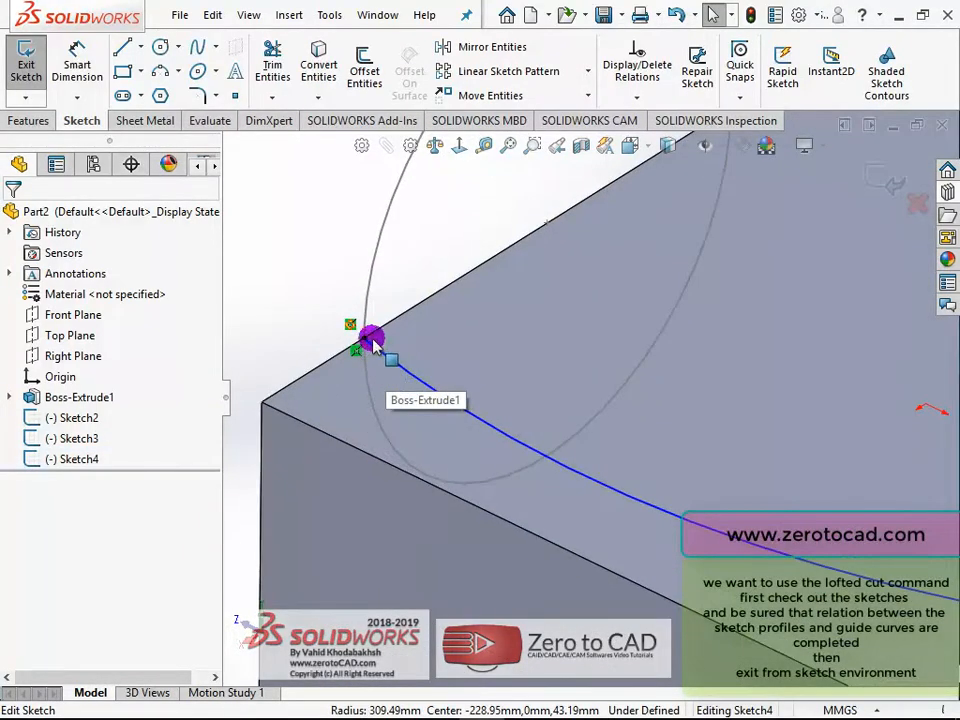
{"action": "left_click", "coordinate": [365, 340]}
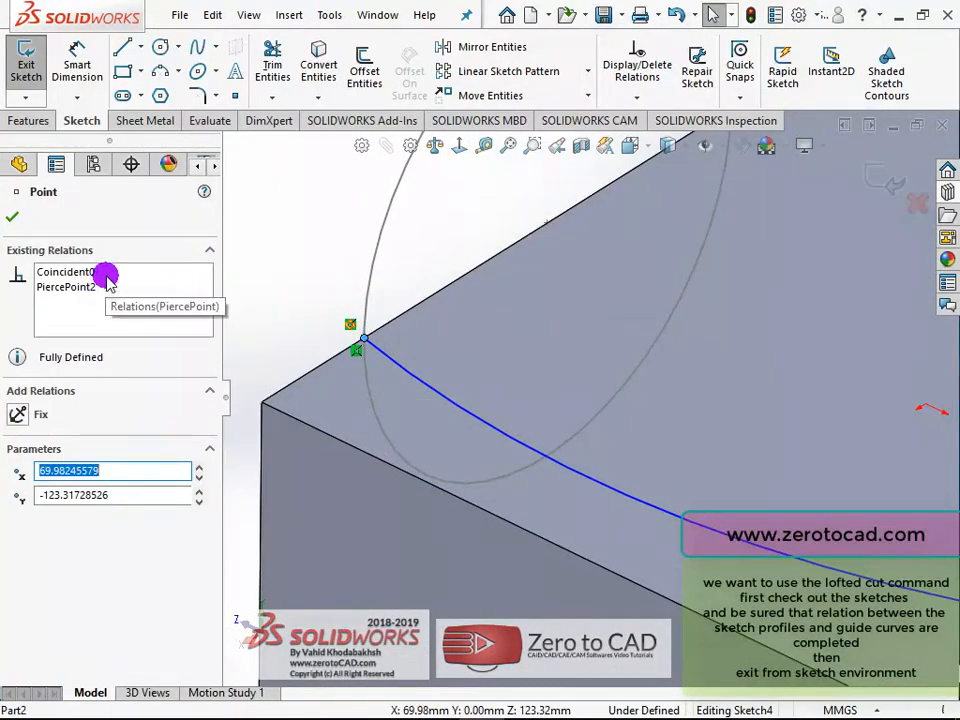
{"action": "left_click", "coordinate": [104, 275]}
{"action": "left_click", "coordinate": [110, 287]}
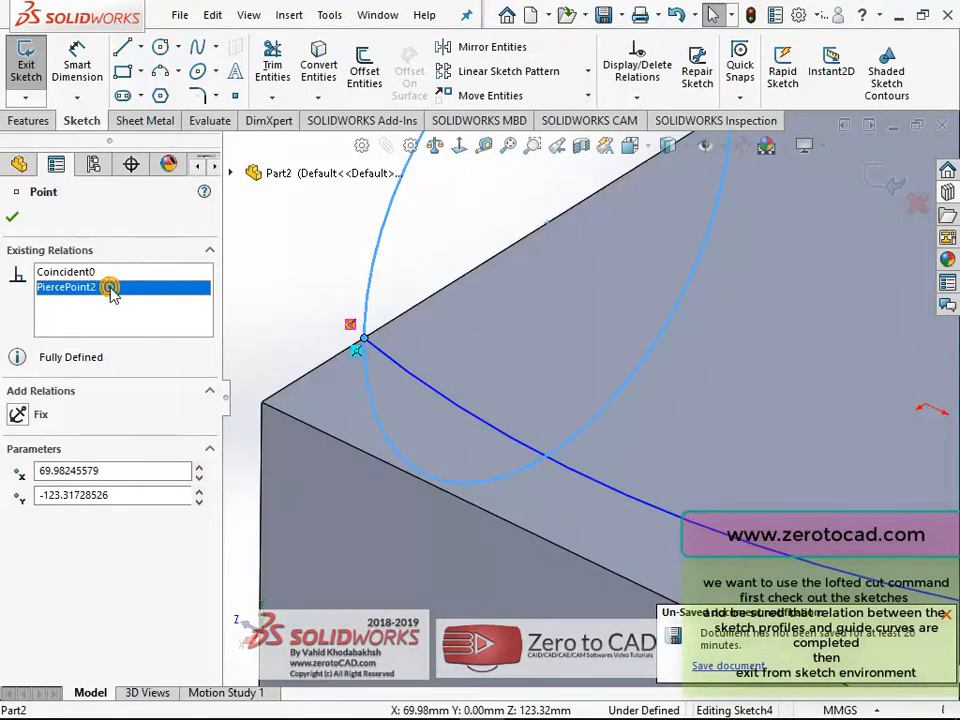
- Check the relations of the arc's endpoint on the small circle and exit the sketch
{"action": "scroll", "coordinate": [336, 266], "scroll_direction": "up", "scroll_amount": 5}
{"action": "scroll", "coordinate": [735, 440], "scroll_direction": "down", "scroll_amount": 8}
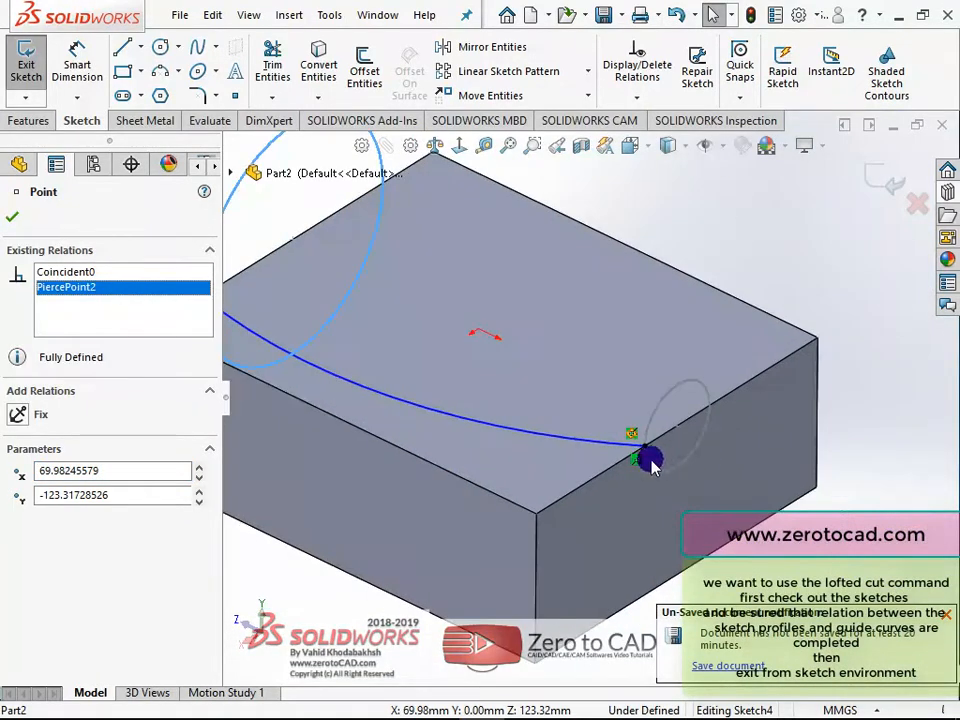
{"action": "left_click", "coordinate": [606, 386]}
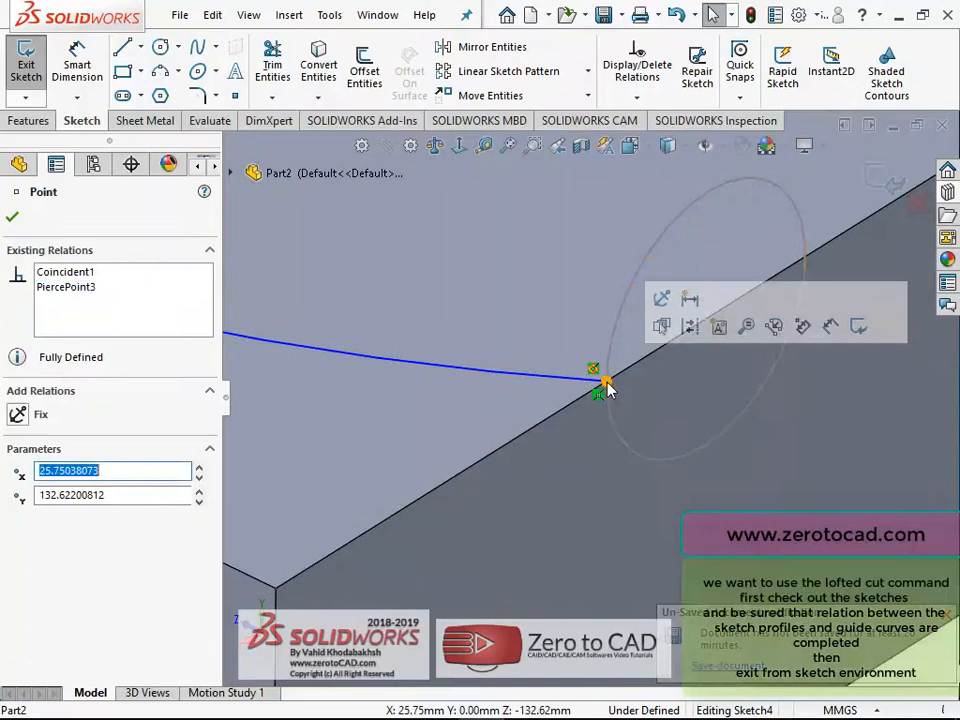
{"action": "left_click", "coordinate": [70, 289]}
{"action": "left_click", "coordinate": [62, 273]}
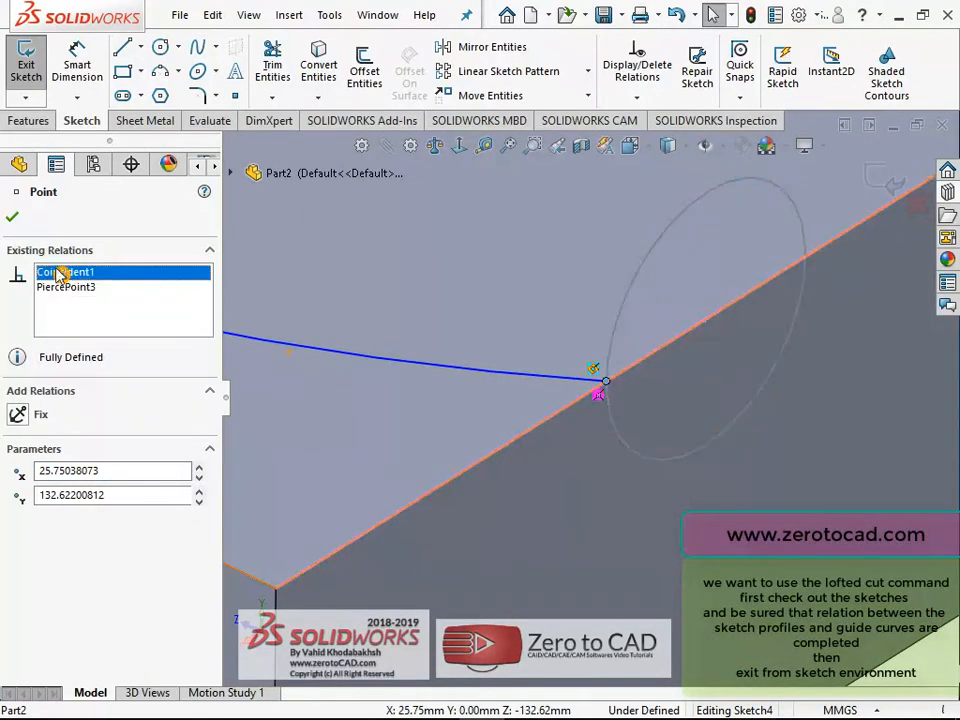
{"action": "left_click", "coordinate": [10, 216]}
{"action": "scroll", "coordinate": [328, 336], "scroll_direction": "up", "scroll_amount": 11}
{"action": "scroll", "coordinate": [458, 320], "scroll_direction": "down", "scroll_amount": 3}
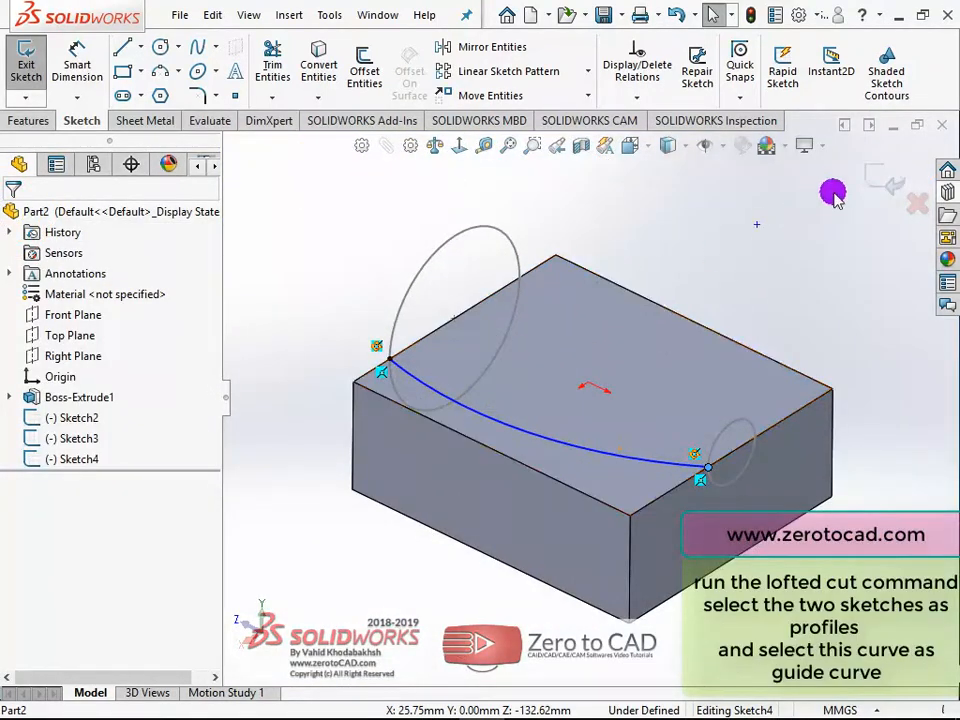
{"action": "left_click", "coordinate": [893, 184]}
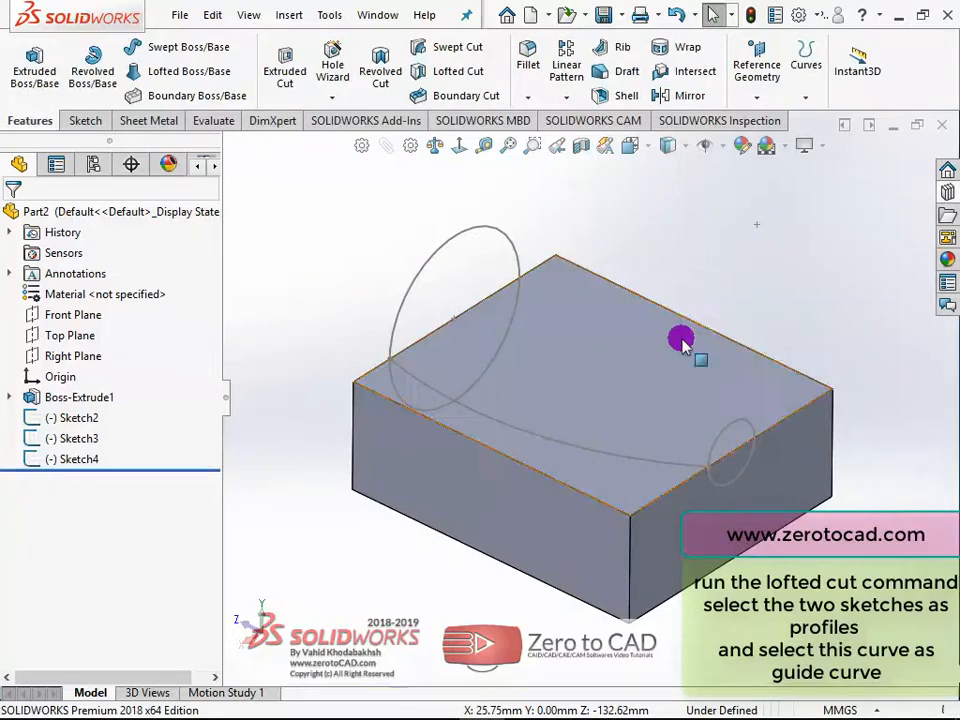
- Start a Lofted Cut in the block with the large circle and the small circle as its profiles
{"action": "left_click", "coordinate": [448, 72]}
{"action": "scroll", "coordinate": [553, 303], "scroll_direction": "up", "scroll_amount": 2}
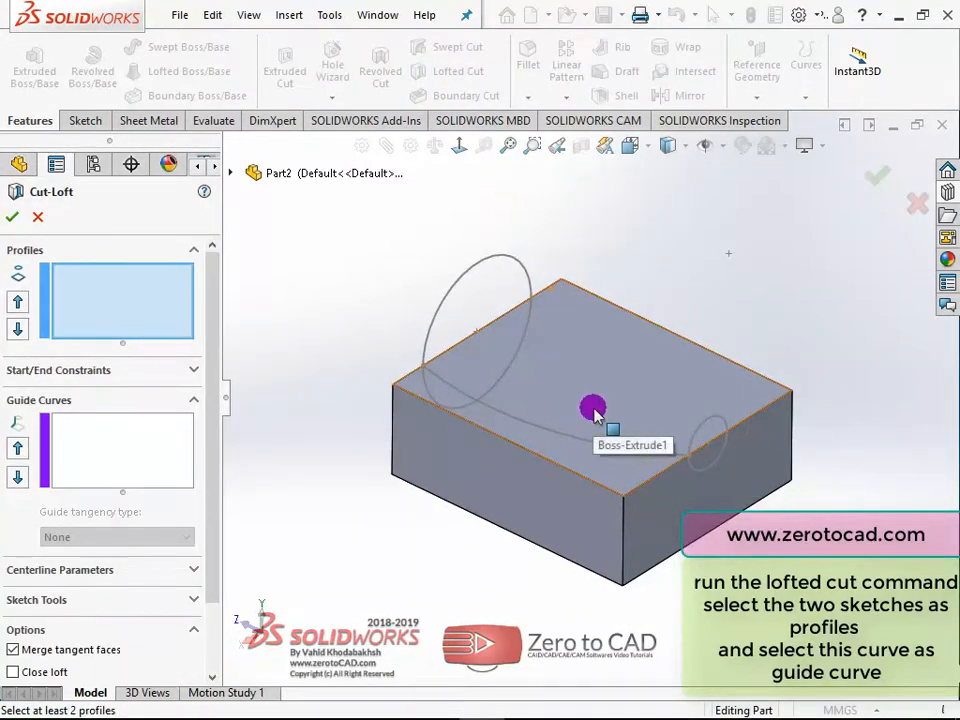
{"action": "scroll", "coordinate": [593, 412], "scroll_direction": "down", "scroll_amount": 2}
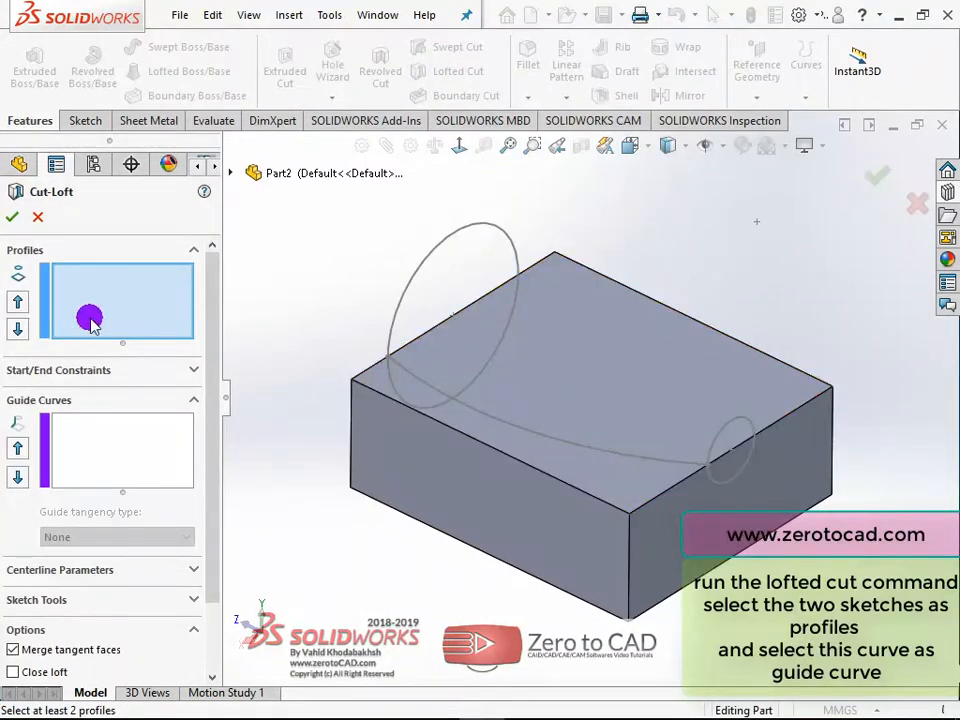
{"action": "left_click", "coordinate": [465, 236]}
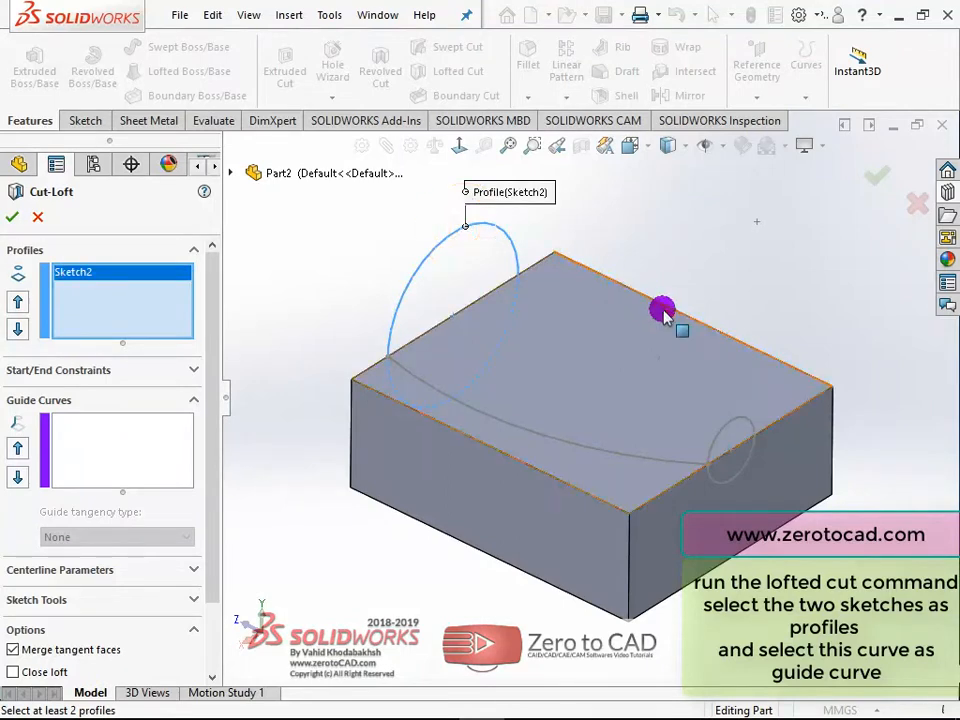
{"action": "left_click", "coordinate": [733, 423]}
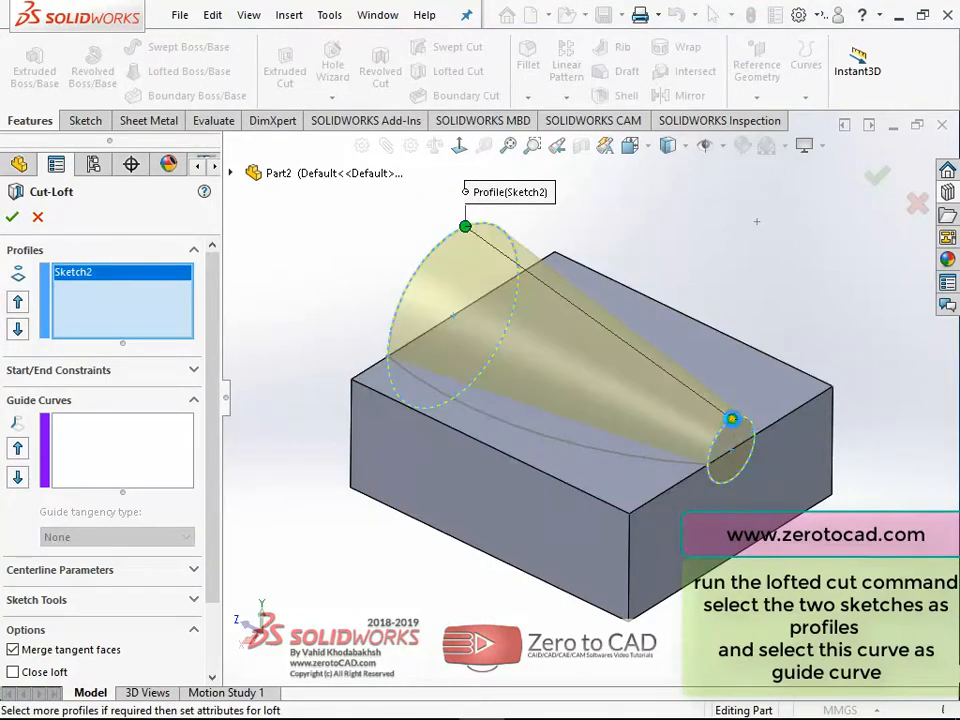
- Use the arc on the block's top face as the cut's guide curve and complete the lofted cut
{"action": "left_click", "coordinate": [74, 469]}
{"action": "middle_click_drag", "start_coordinate": [502, 425], "coordinate": [525, 420]}
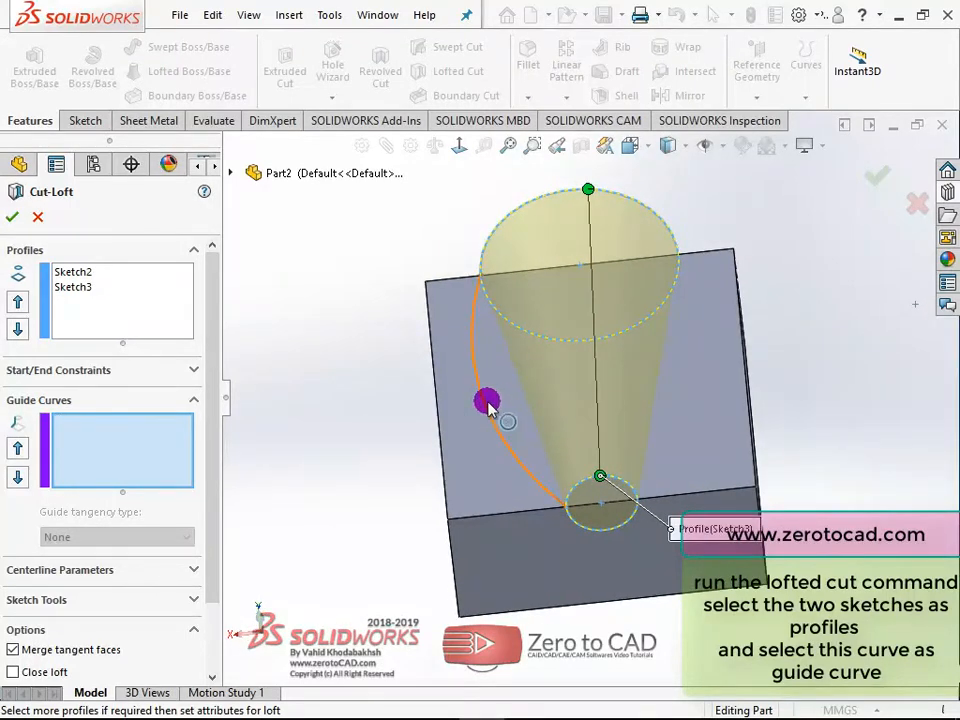
{"action": "left_click", "coordinate": [489, 404]}
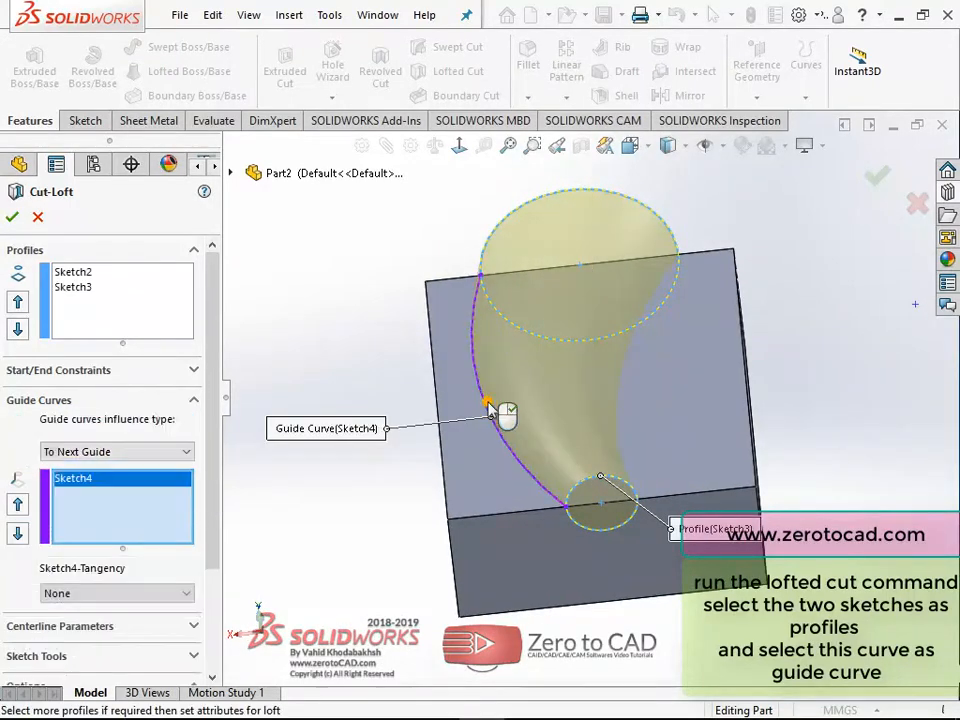
{"action": "left_click", "coordinate": [12, 220]}
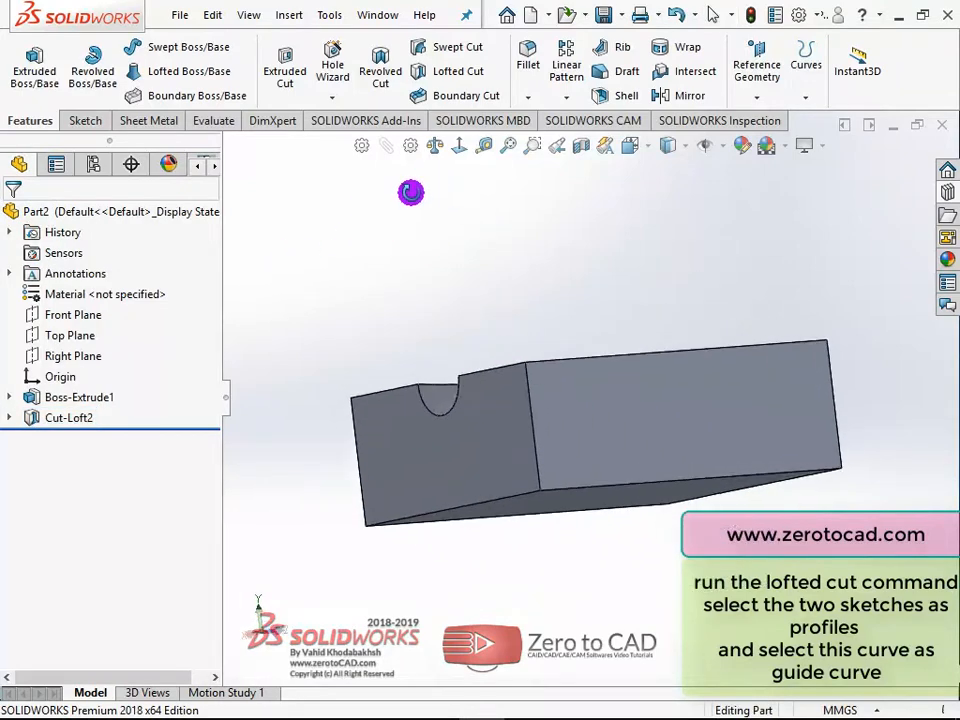